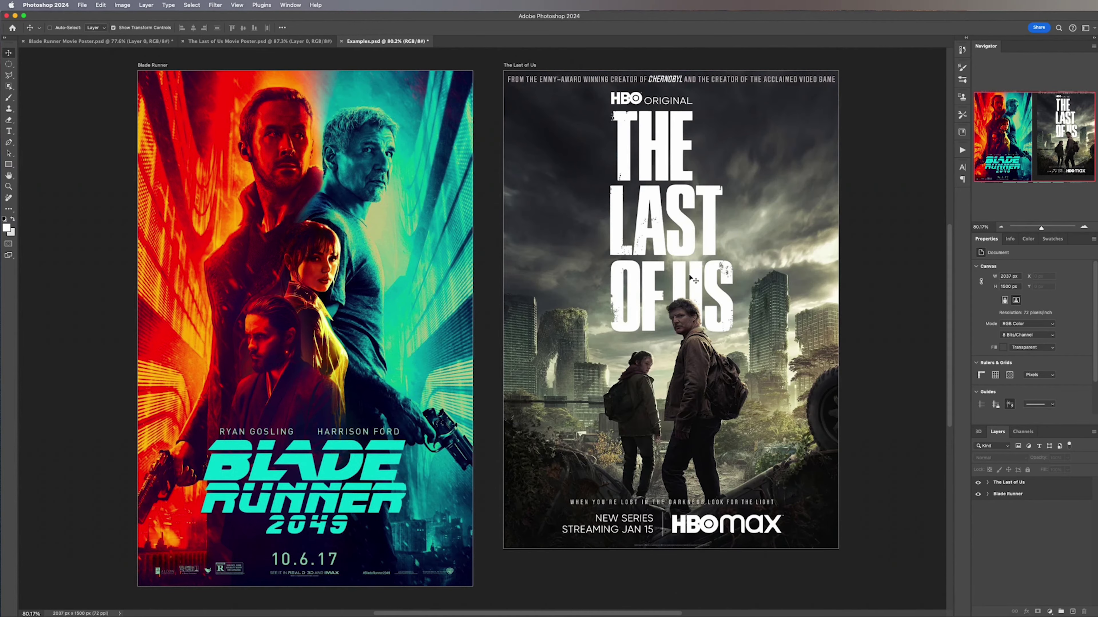
Examine the two example posters side by side, looking closely at the title lettering overlapping The Last of Us artwork
scroll(741, 268, up, 5)
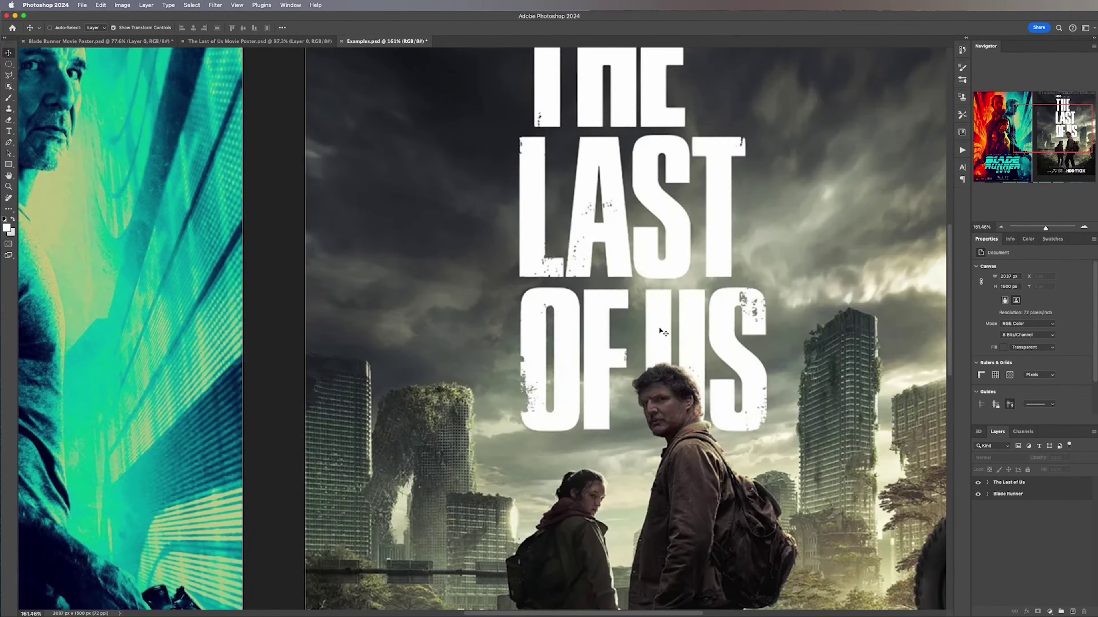
drag(660, 372, 530, 337)
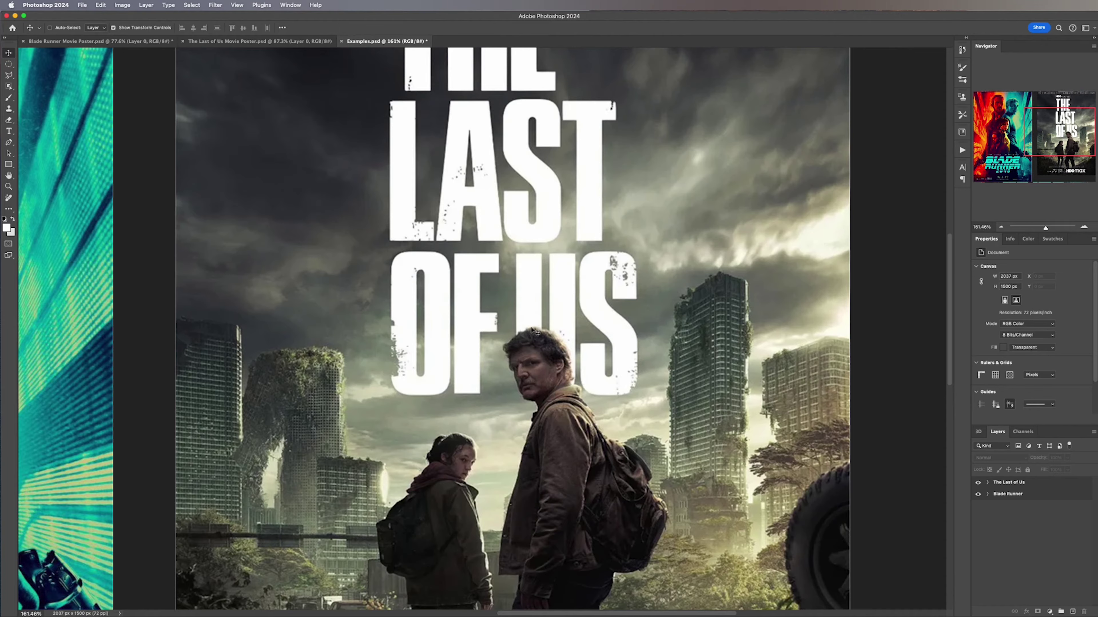
scroll(545, 346, down, 5)
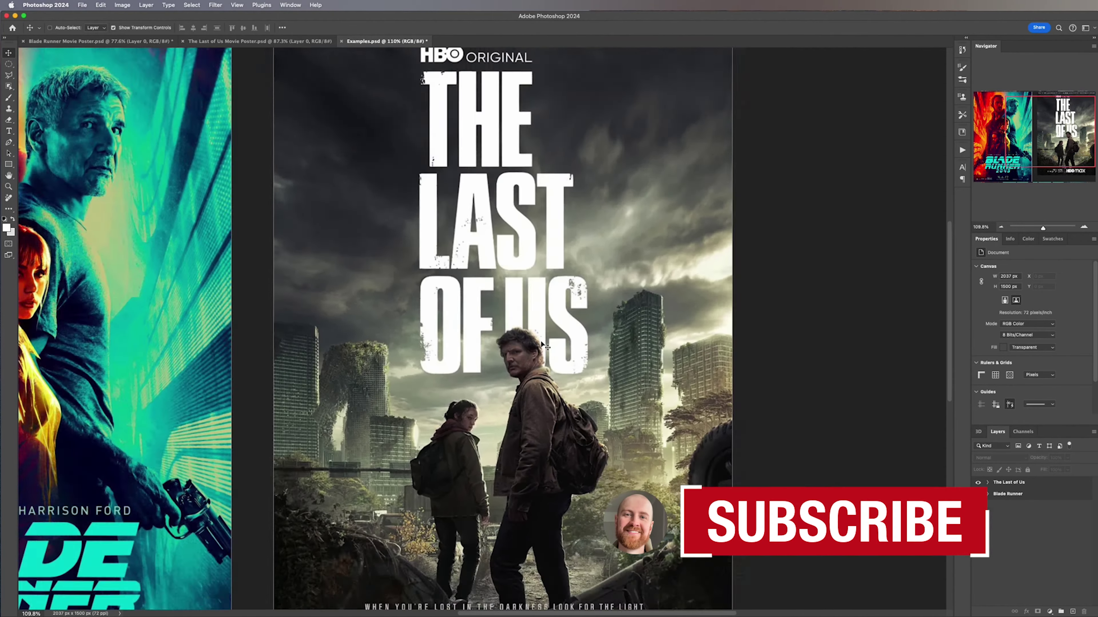
scroll(542, 344, up, 1)
scroll(542, 344, left, 1)
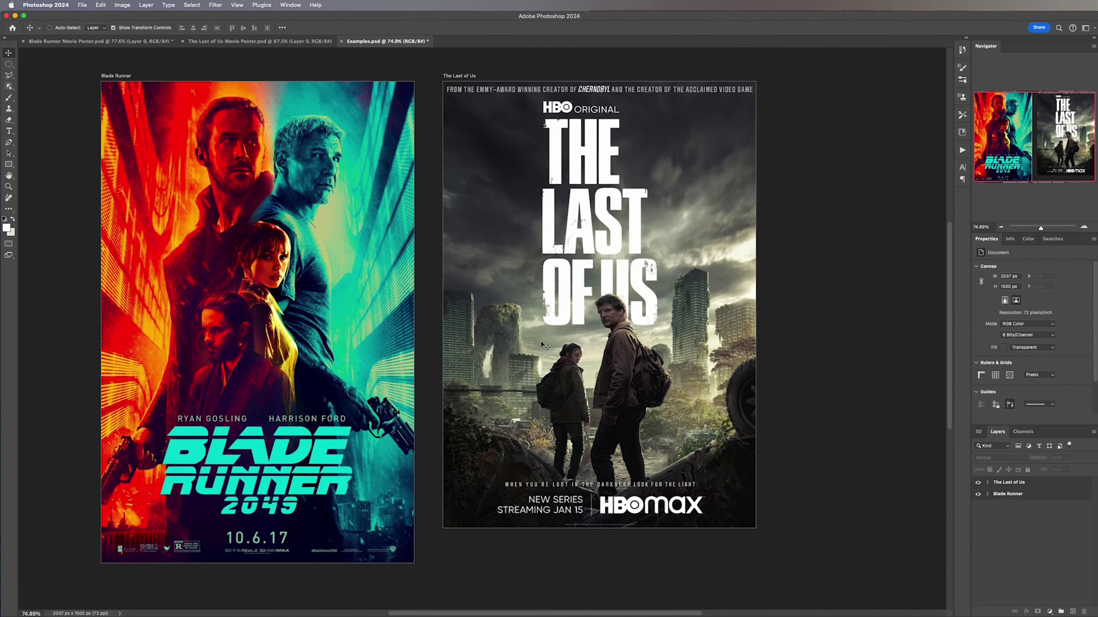
scroll(542, 344, up, 1)
scroll(542, 343, left, 1)
scroll(542, 345, left, 1)
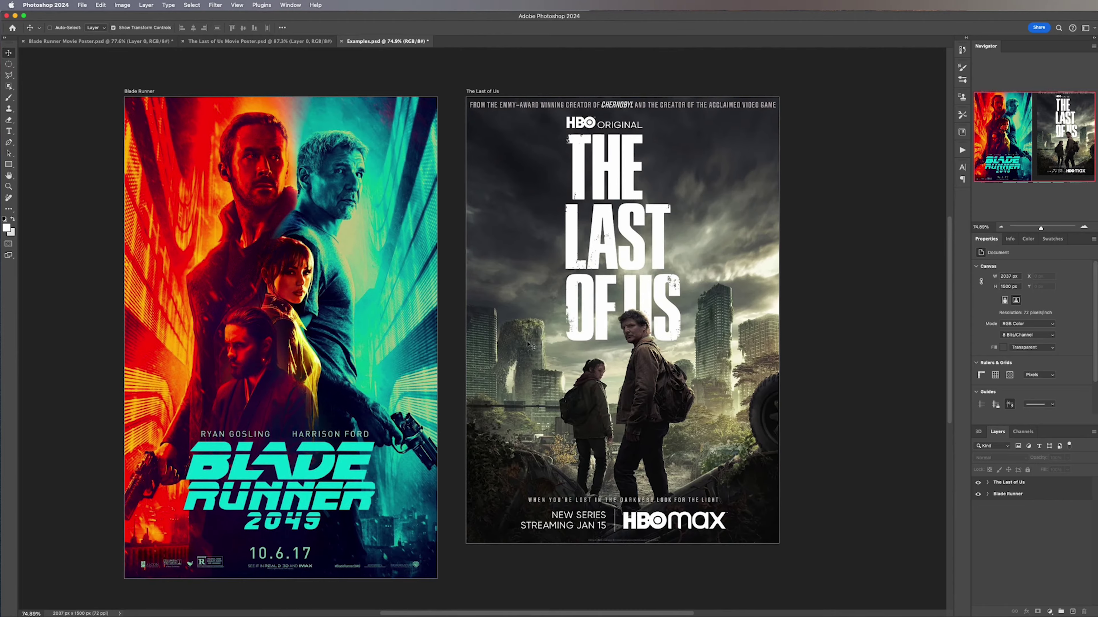
Switch to the Blade Runner Movie Poster document and examine the title and text in its lower part
key(ctrl+Tab)
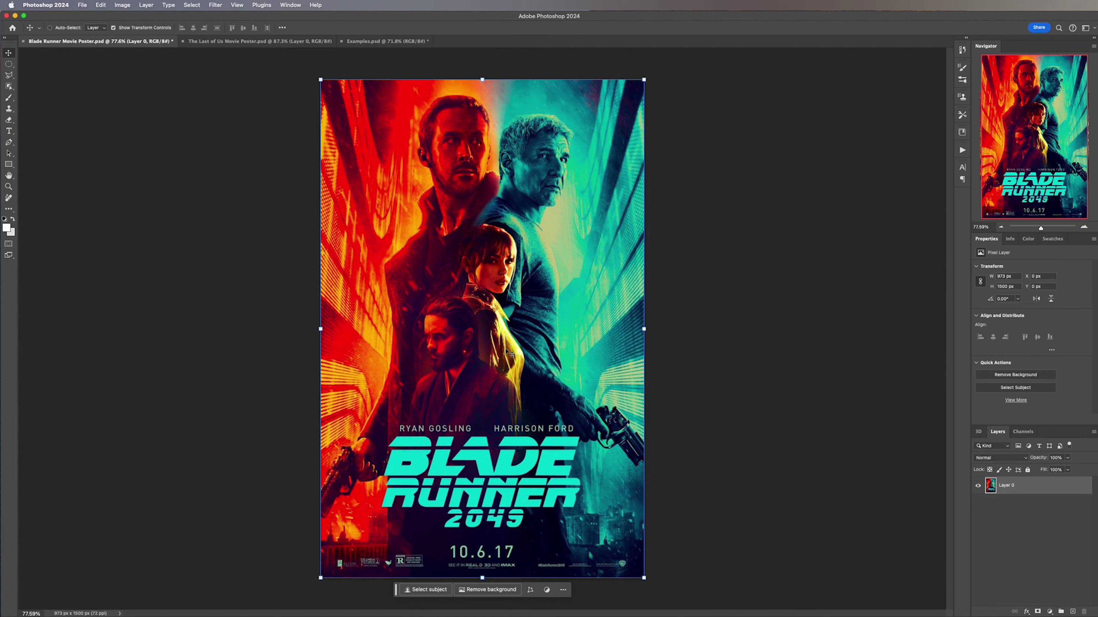
scroll(475, 473, up, 4)
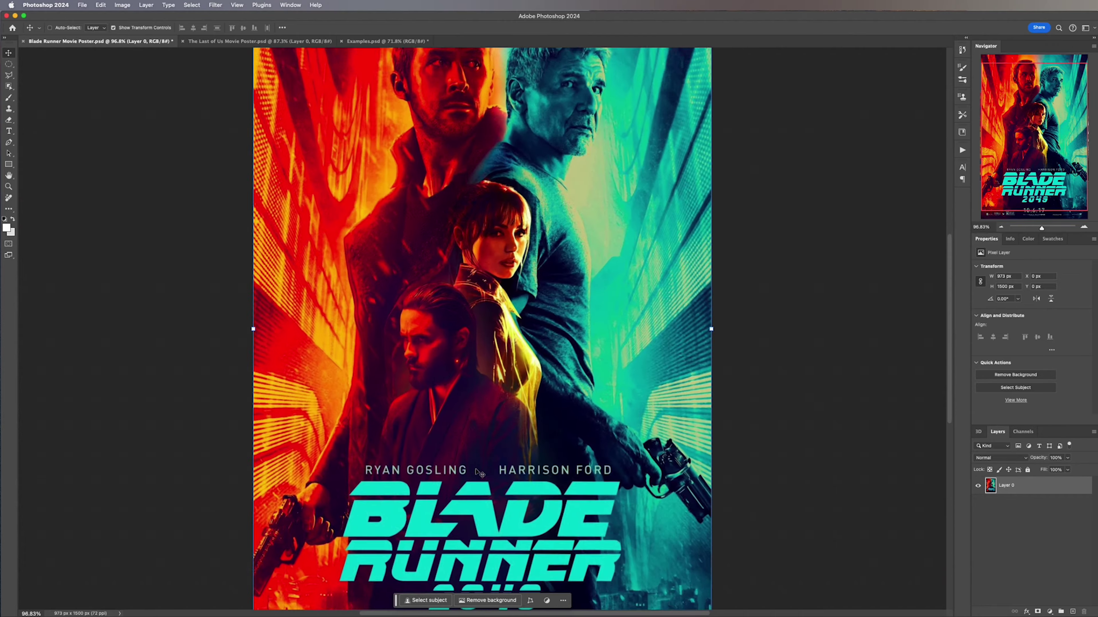
scroll(478, 473, down, 6)
scroll(478, 471, up, 1)
scroll(473, 468, up, 3)
scroll(476, 469, left, 3)
scroll(477, 471, up, 2)
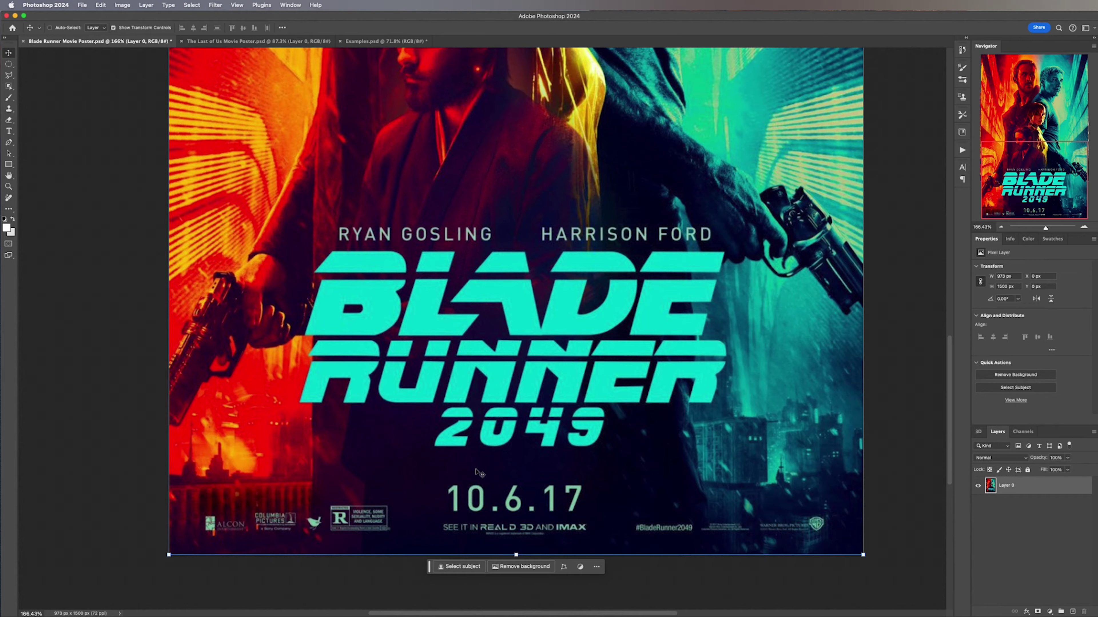
key(super+0)
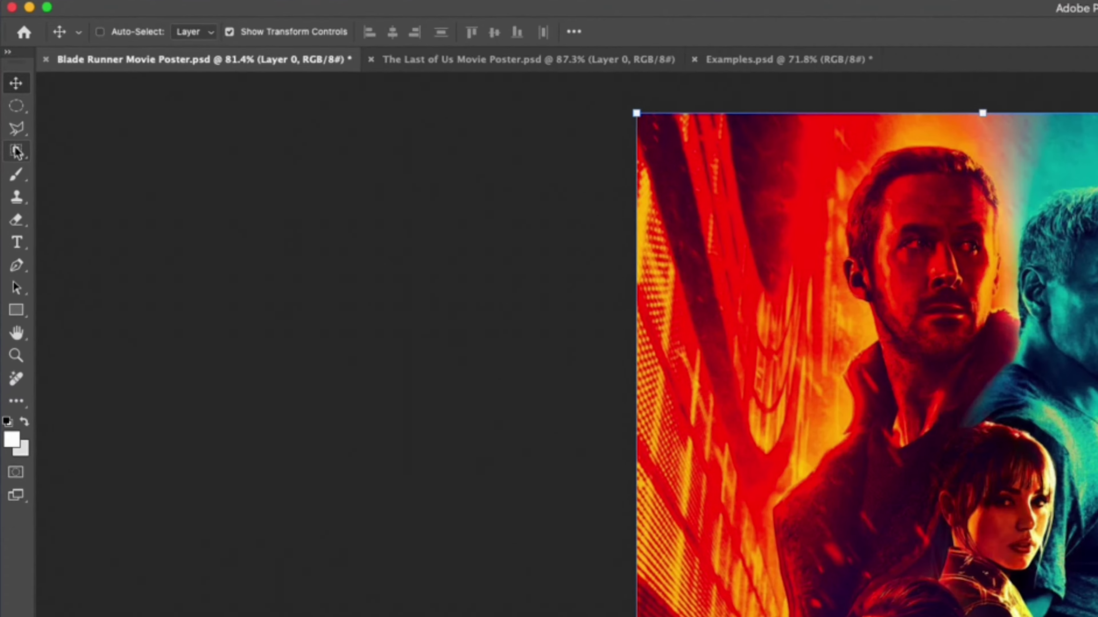
Select the BLADE RUNNER 2049 title and both actor names above it with the Object Selection tool
click(9, 87)
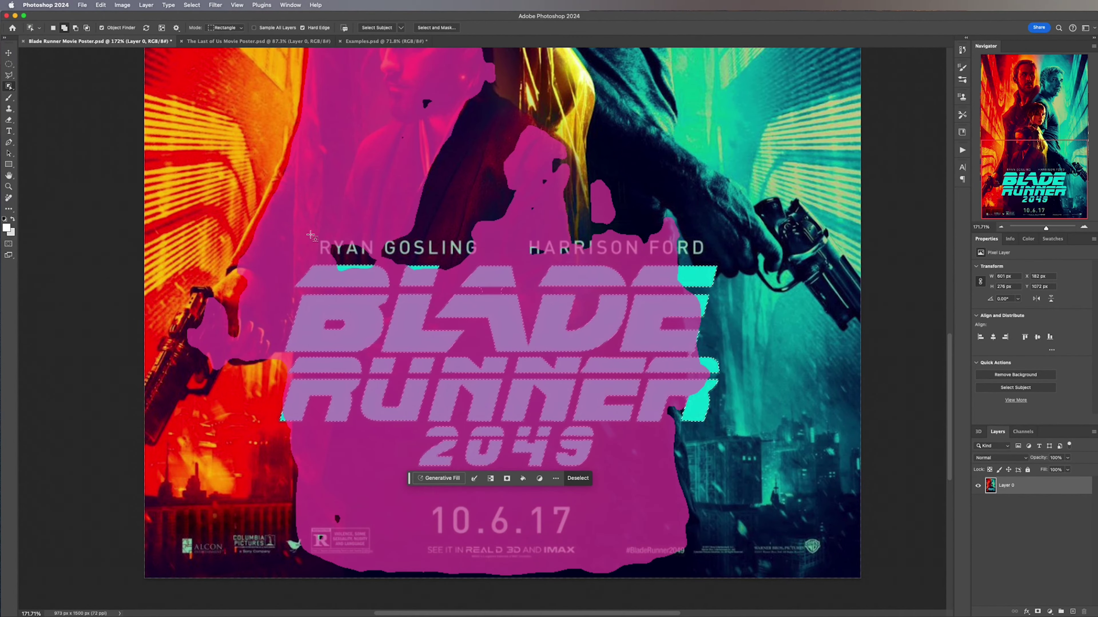
drag(311, 234, 712, 260)
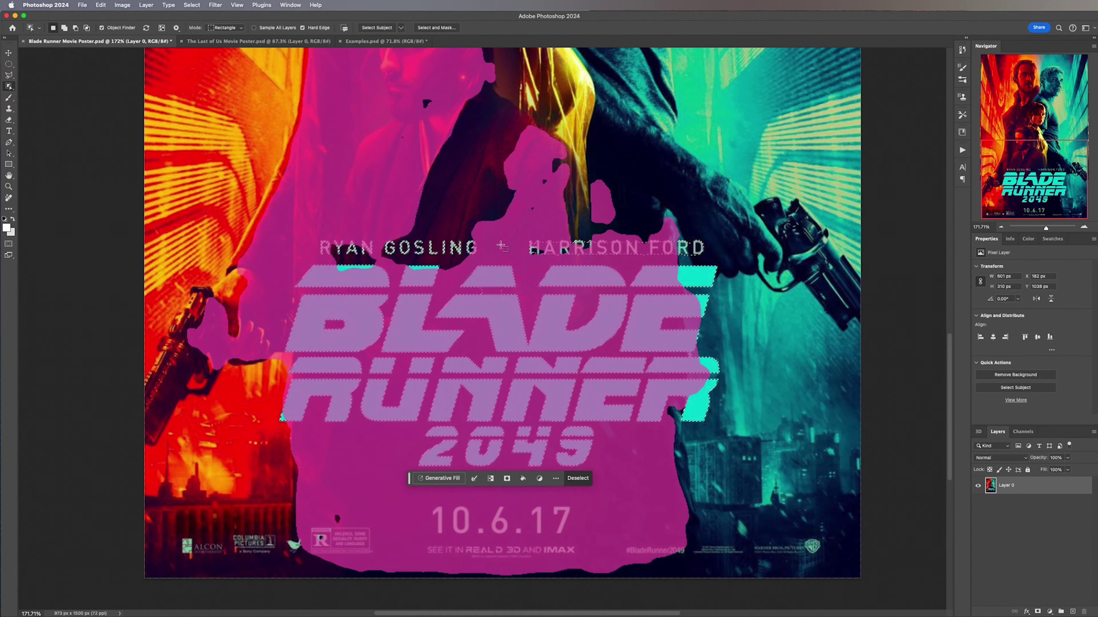
key(v)
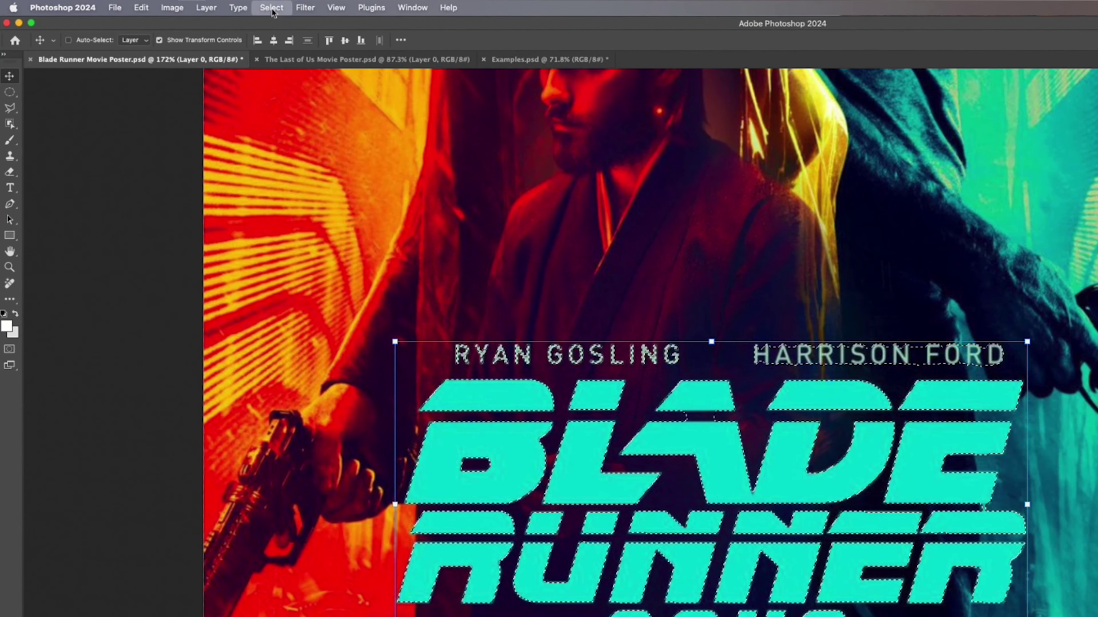
Expand the text selection by 3 pixels
click(272, 9)
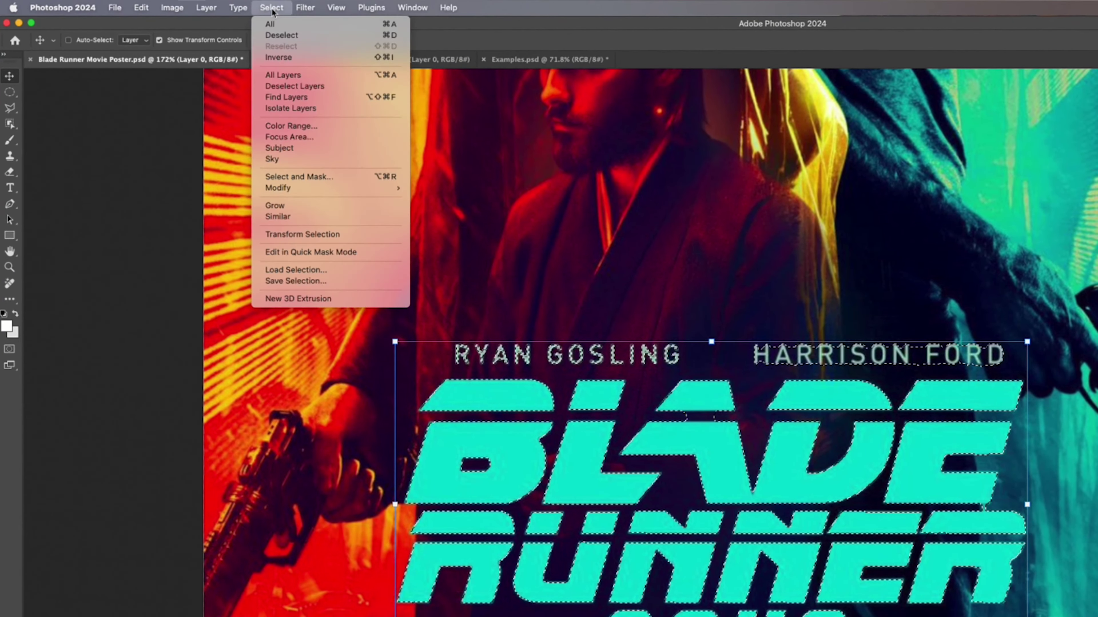
mouse_move(304, 189)
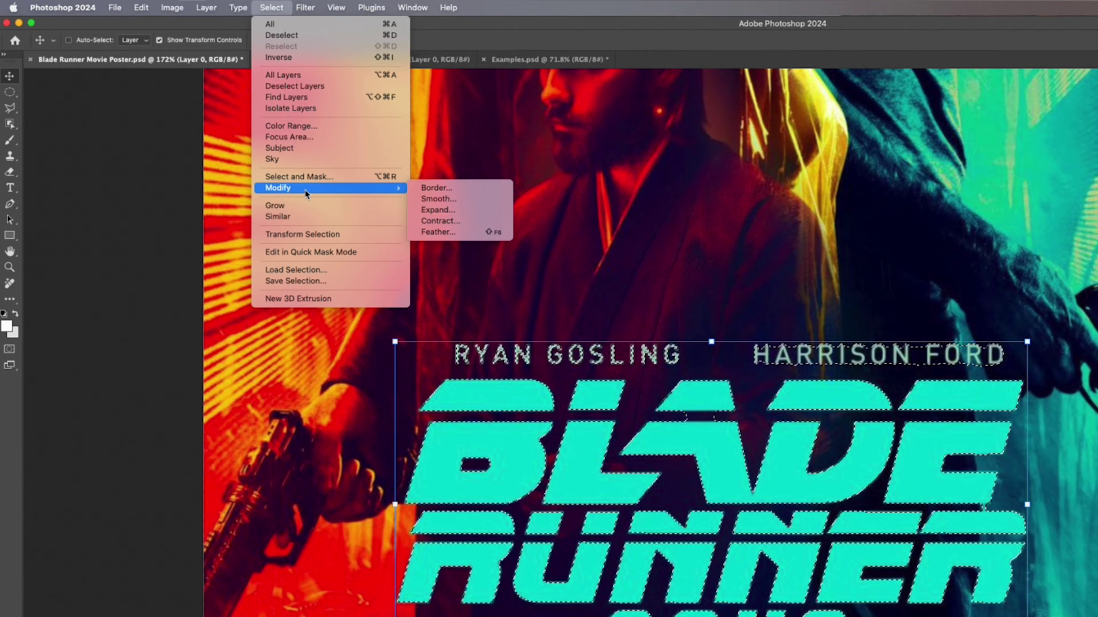
click(445, 211)
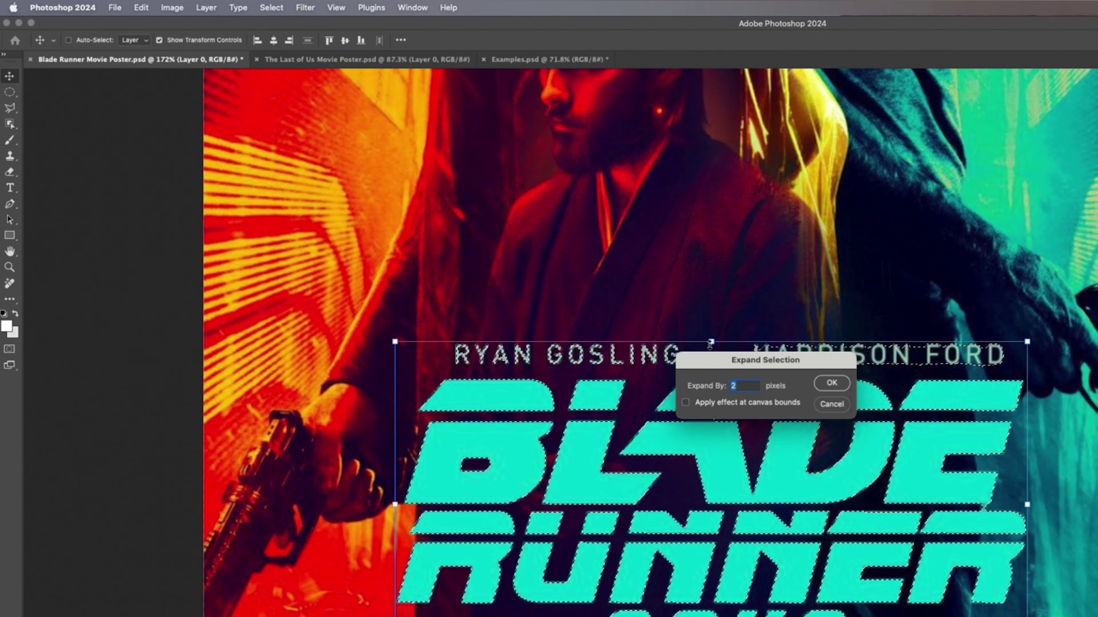
drag(740, 360, 728, 248)
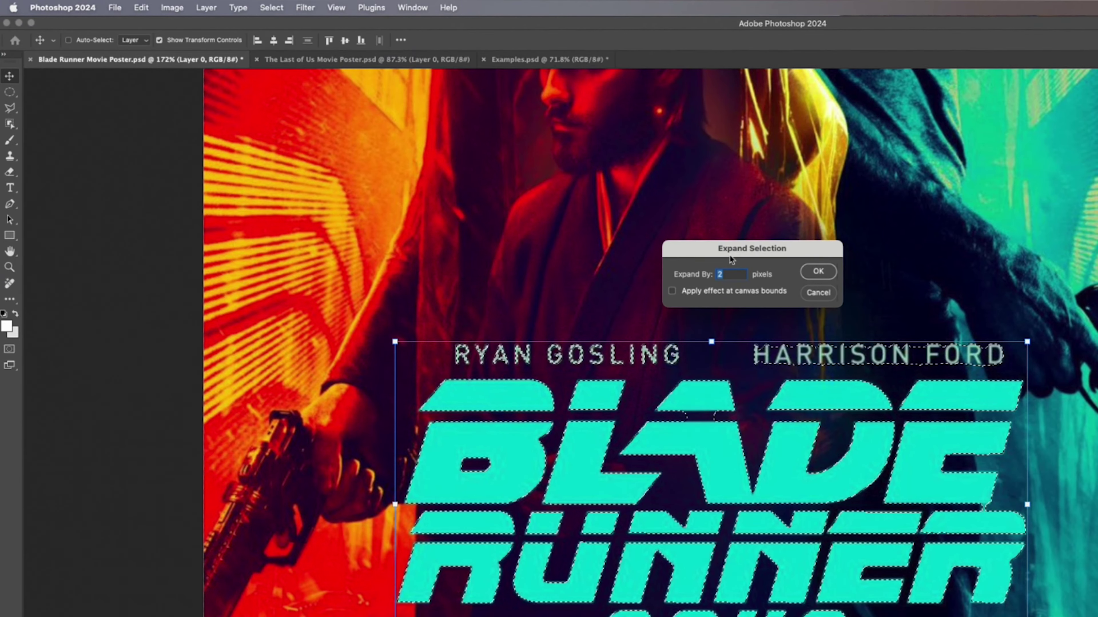
text(3)
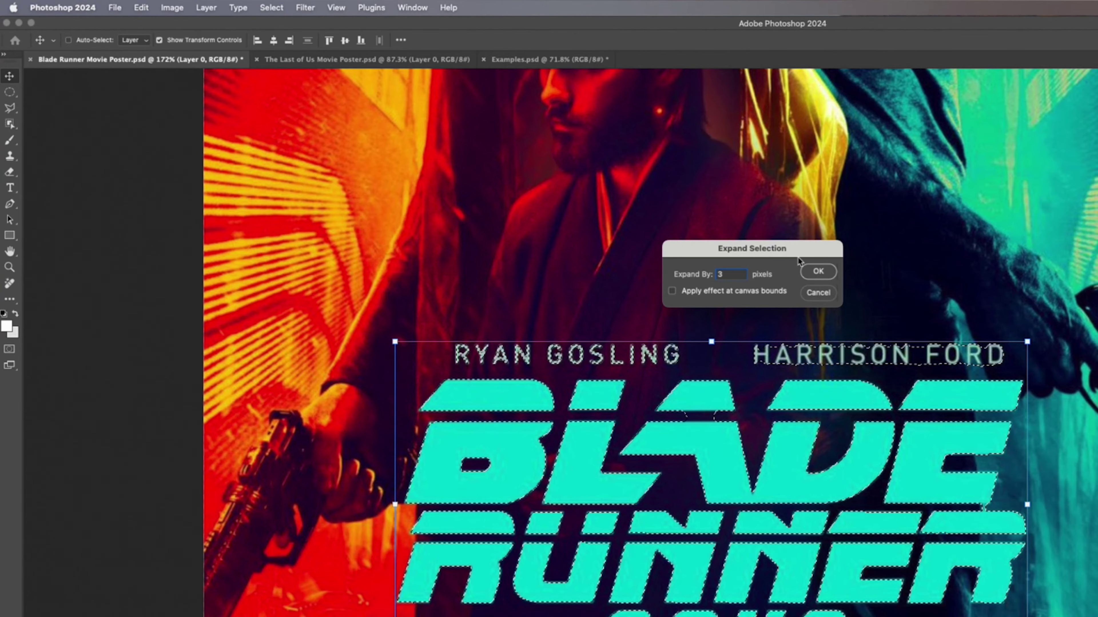
click(816, 271)
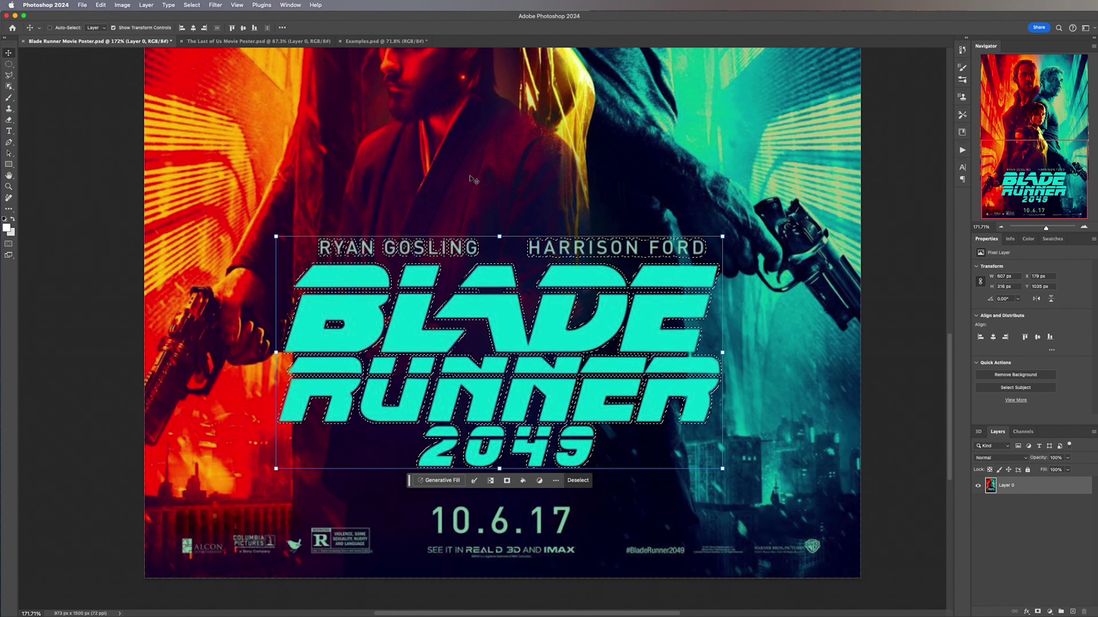
Remove the selected lettering with Content-Aware Fill output to a new layer, and clear the selection
key(m)
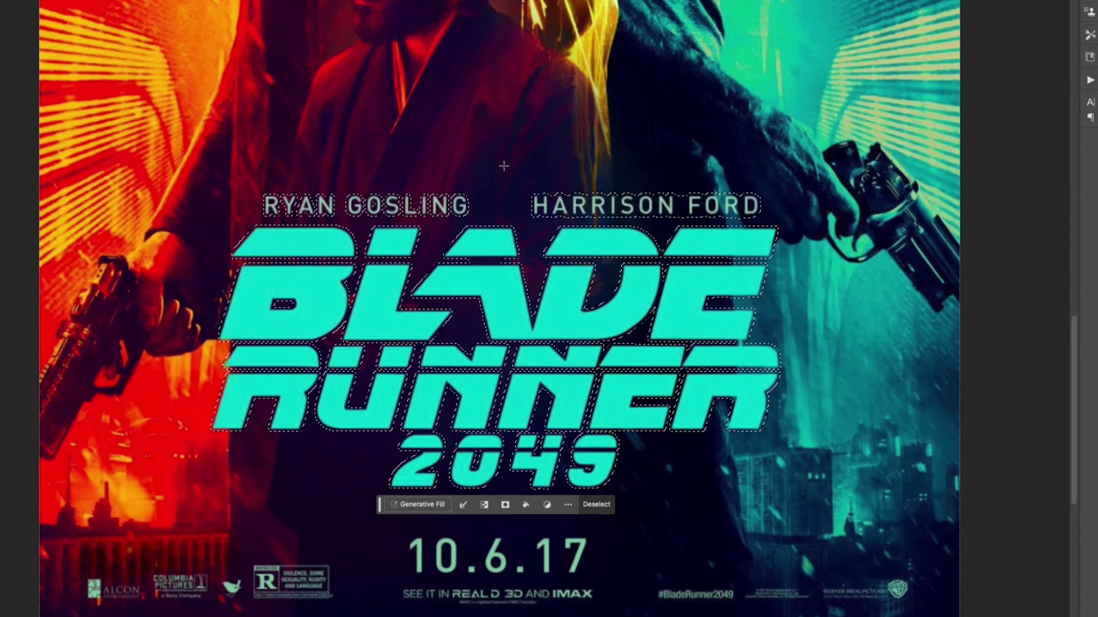
right_click(504, 166)
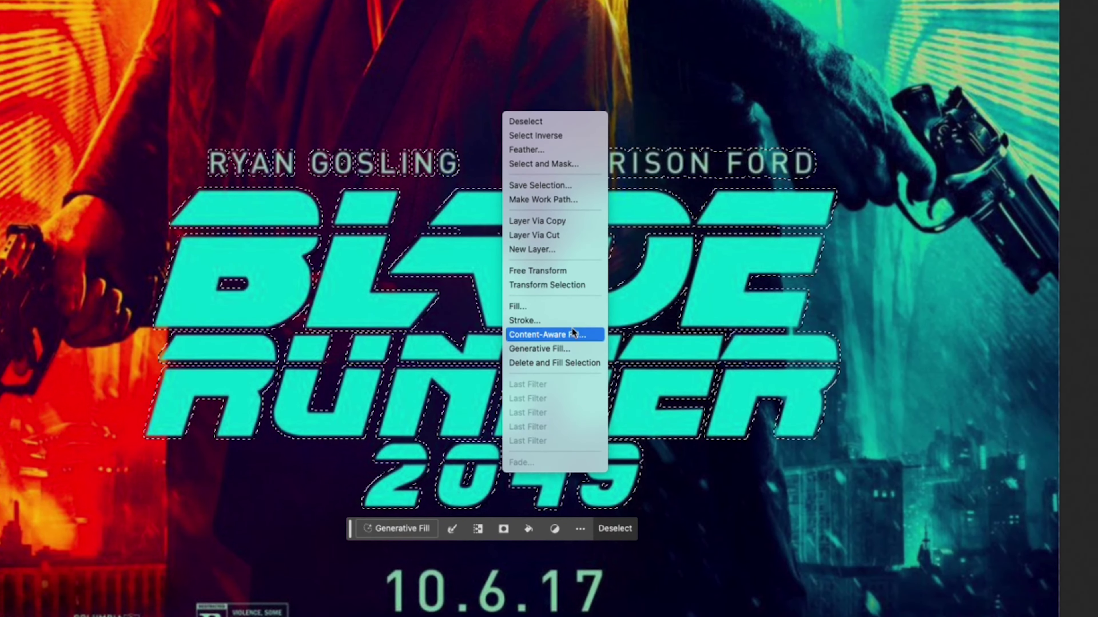
click(571, 336)
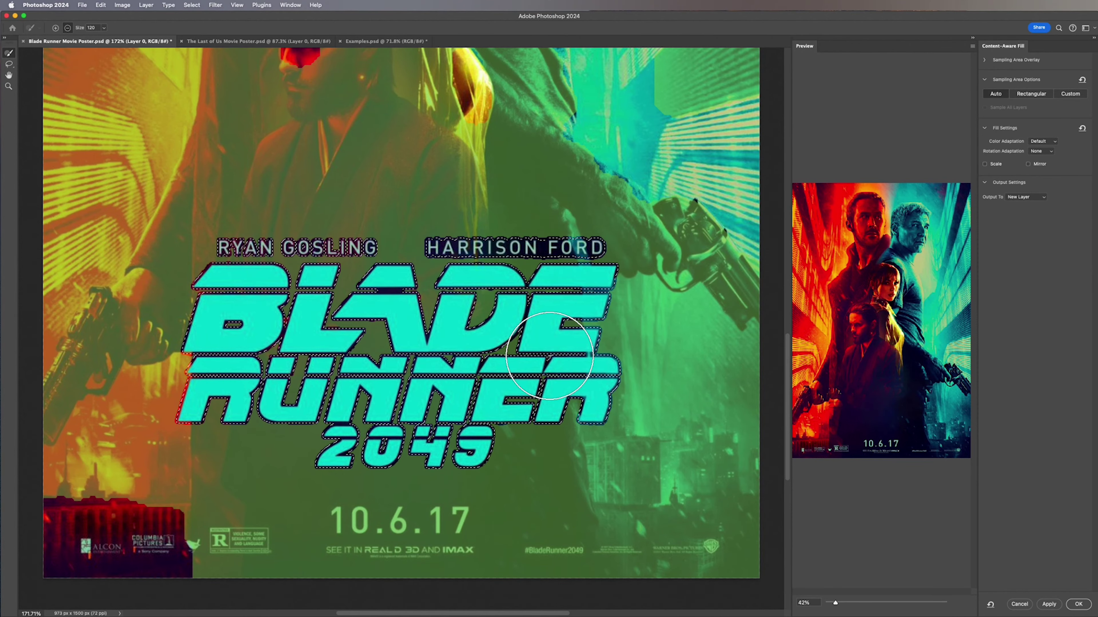
click(1078, 604)
key(super+d)
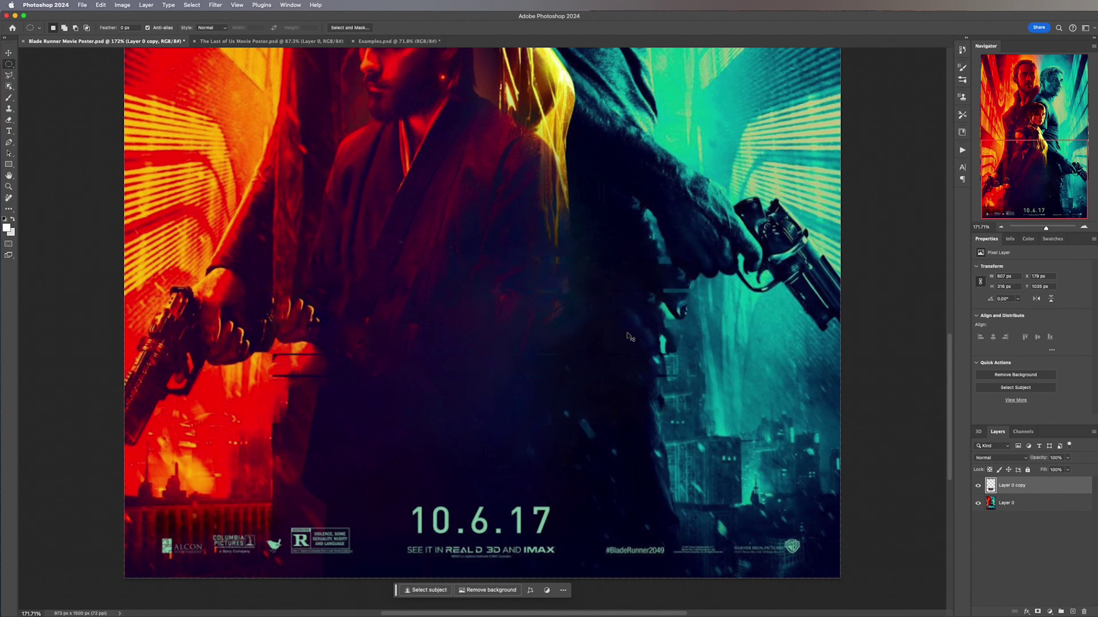
Inspect the filled area where the title was, especially around the hands and coat edges, for fill artefacts
scroll(582, 332, down, 5)
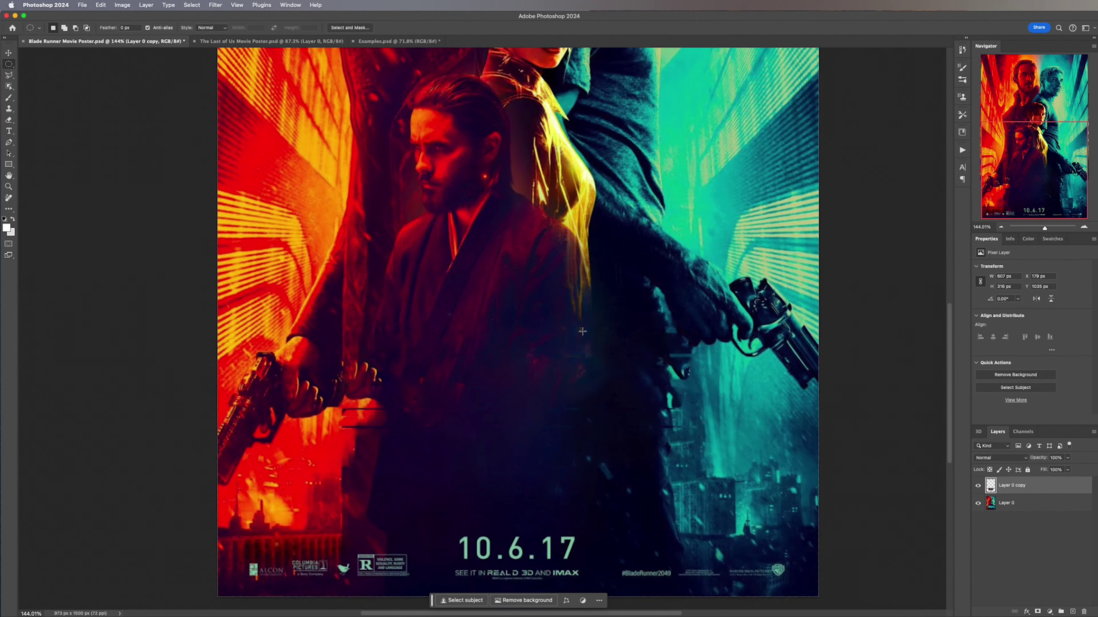
scroll(513, 368, left, 3)
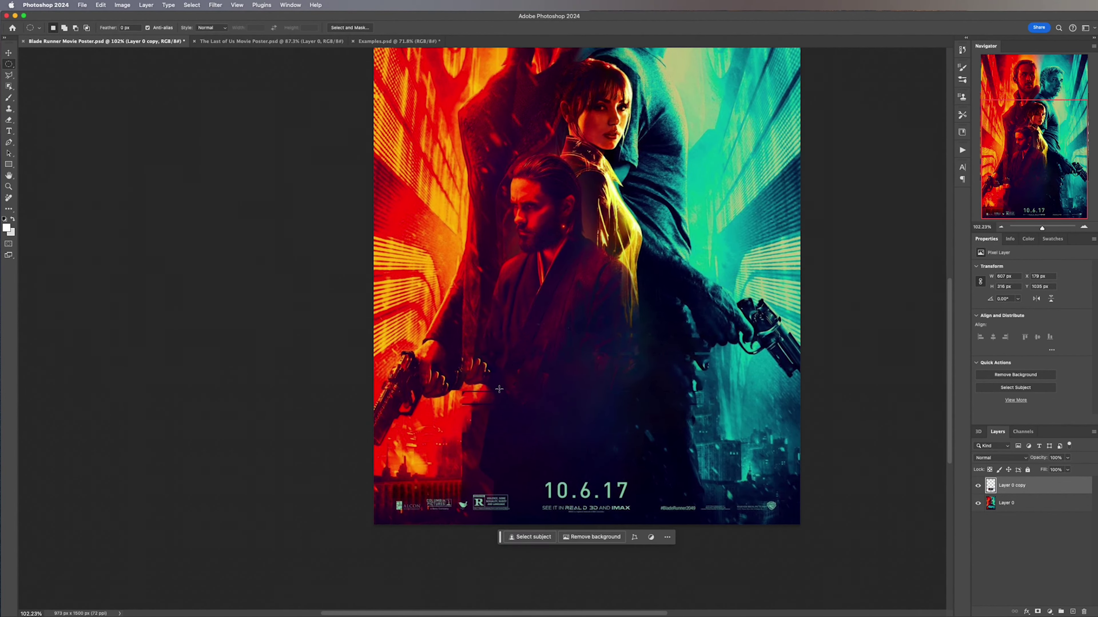
scroll(499, 389, up, 5)
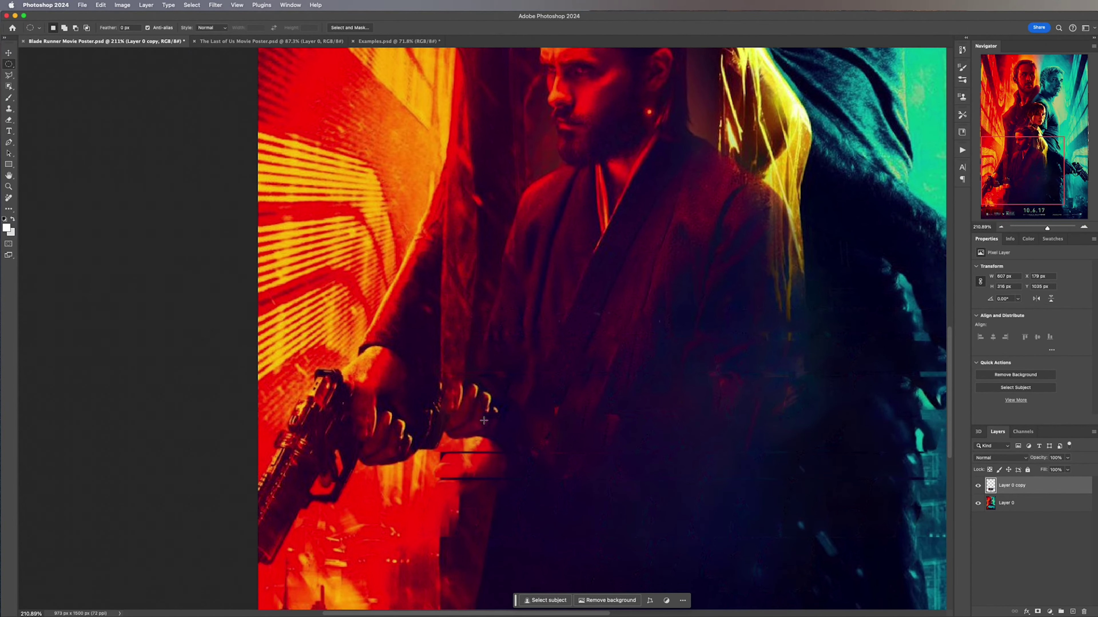
drag(474, 440, 459, 311)
scroll(490, 330, down, 4)
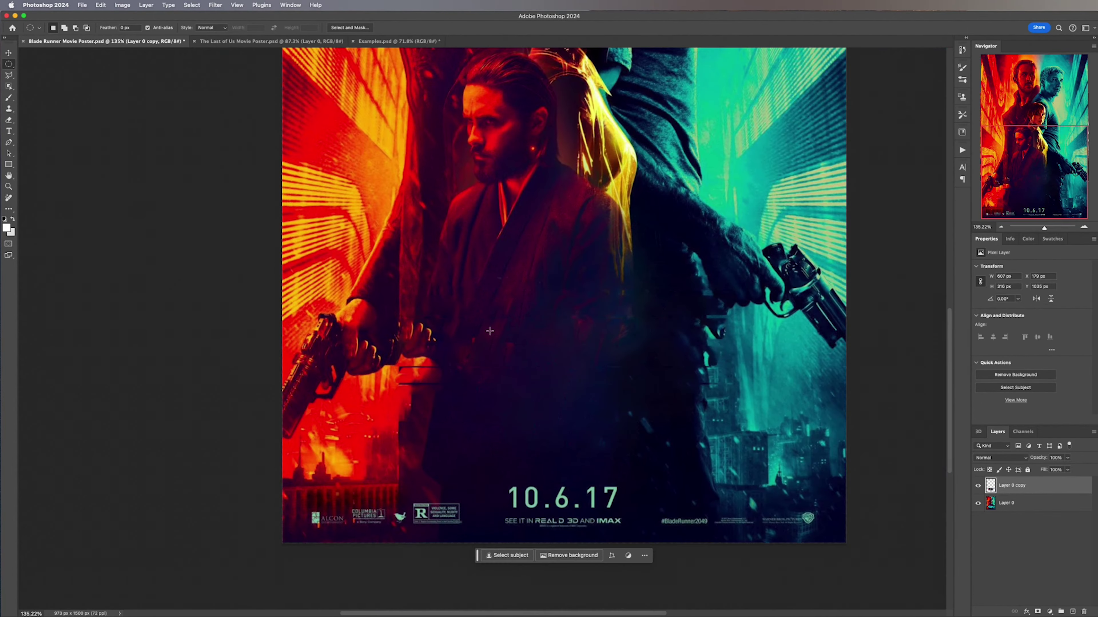
scroll(490, 331, down, 1)
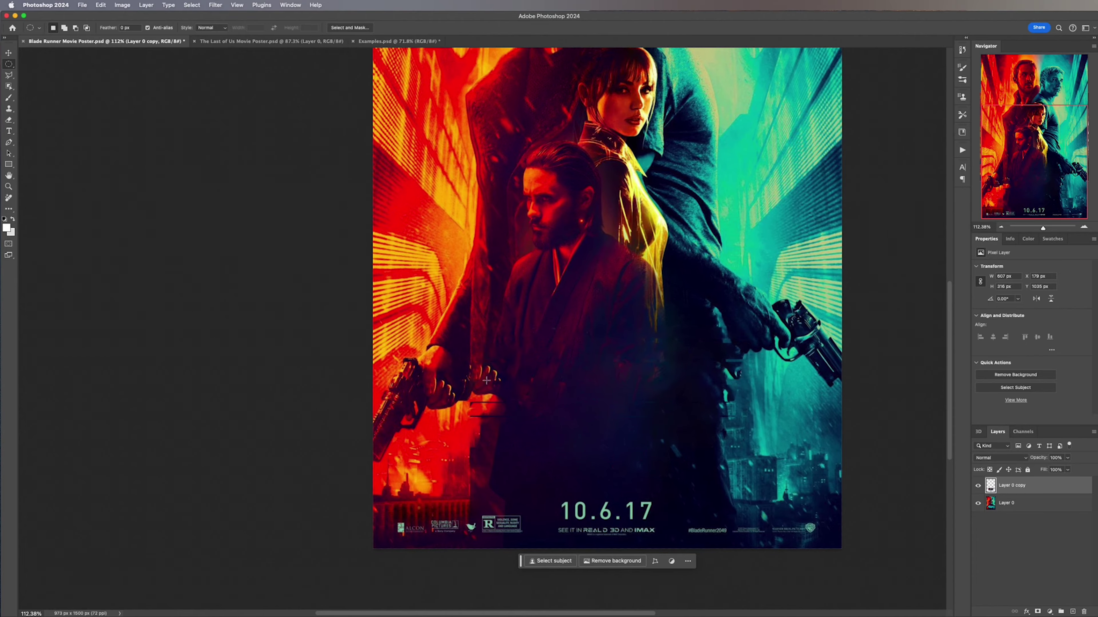
scroll(486, 383, up, 4)
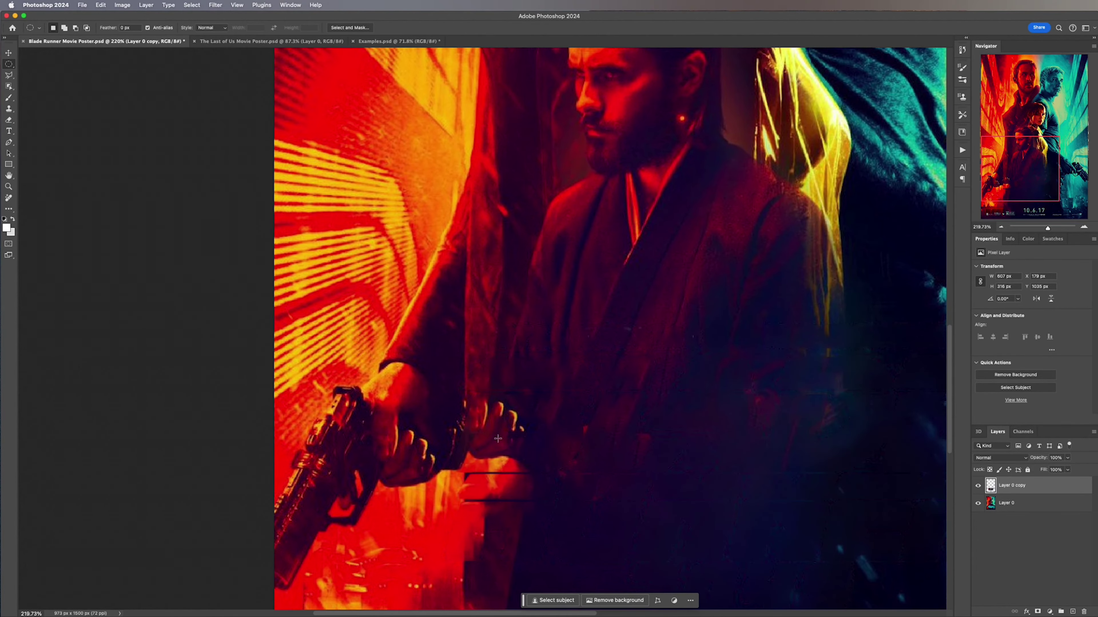
scroll(518, 437, right, 5)
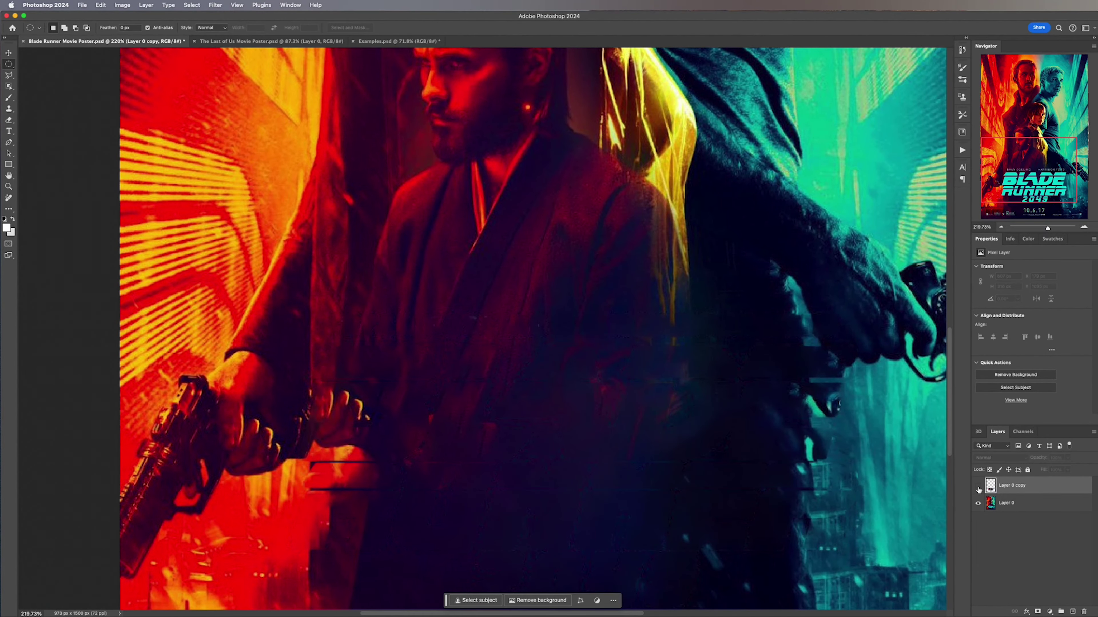
Clone Stamp dark coat texture over the duplicated hand on a new layer, using a smaller brush at 40% opacity
scroll(762, 458, down, 9)
key(ctrl+shift+alt+n)
key(s)
scroll(562, 385, up, 10)
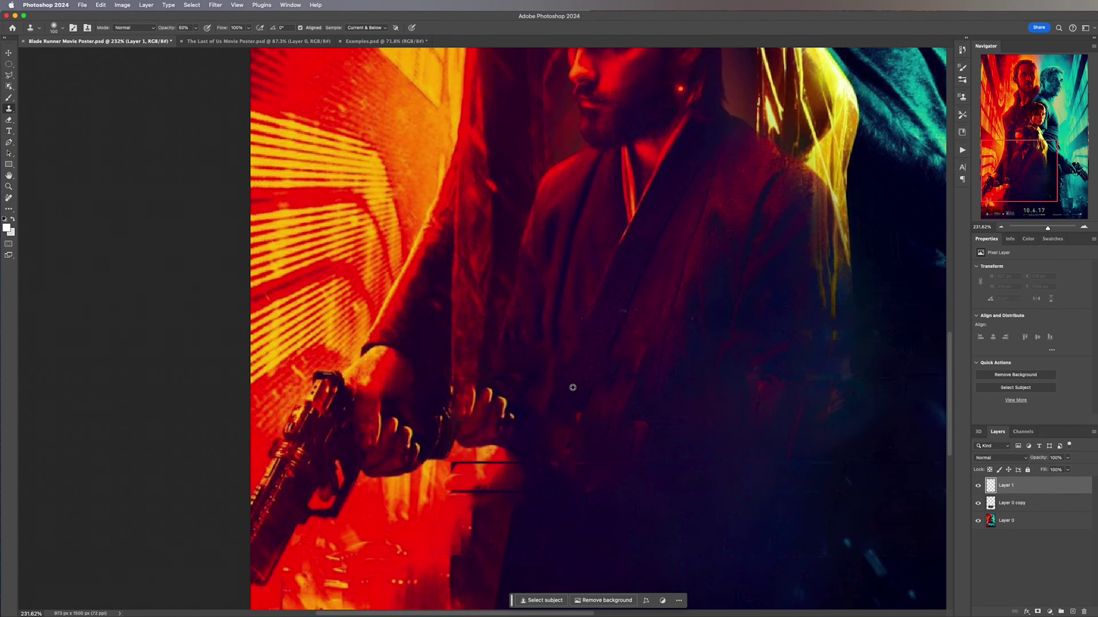
key([)
key([)
key([)
key(4)
click(503, 406)
mouse_move(502, 407)
mouse_down()
mouse_move(472, 395)
mouse_move(512, 480)
mouse_up()
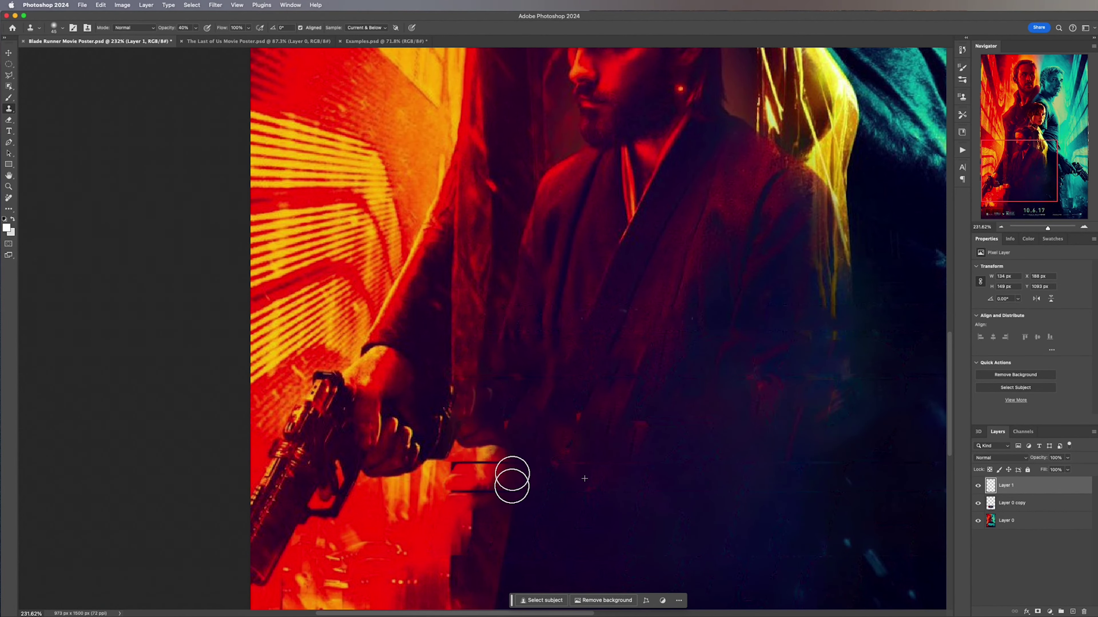
key(v)
key(ctrl+0)
Switch to The Last of Us Movie Poster document and select the HBO ORIGINAL, THE and LAST lettering with the Object Selection tool
click(233, 42)
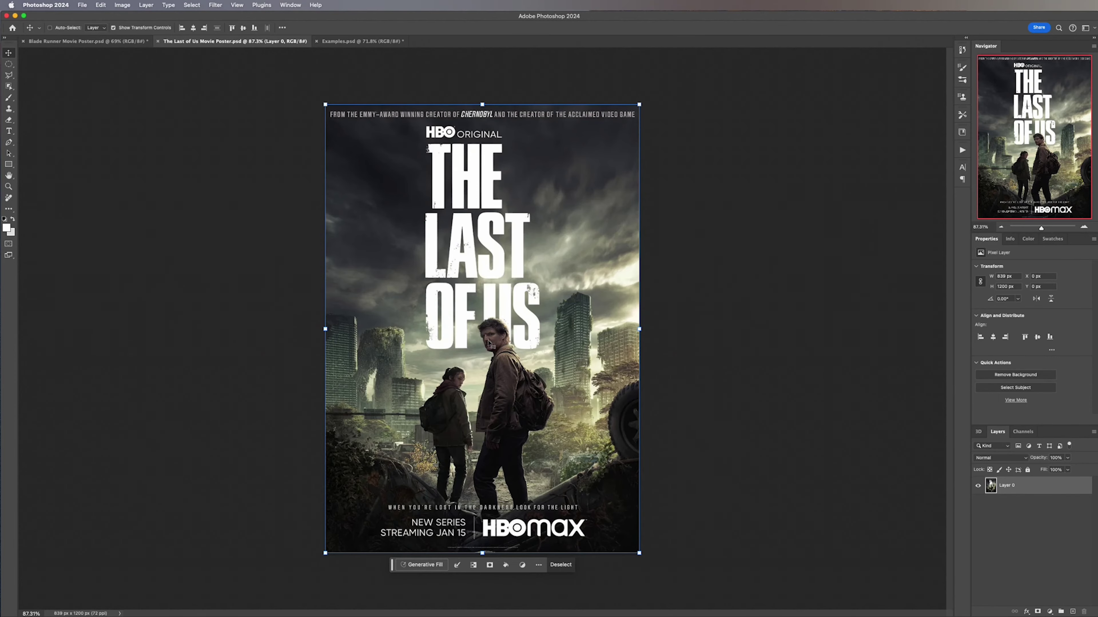
scroll(489, 343, up, 5)
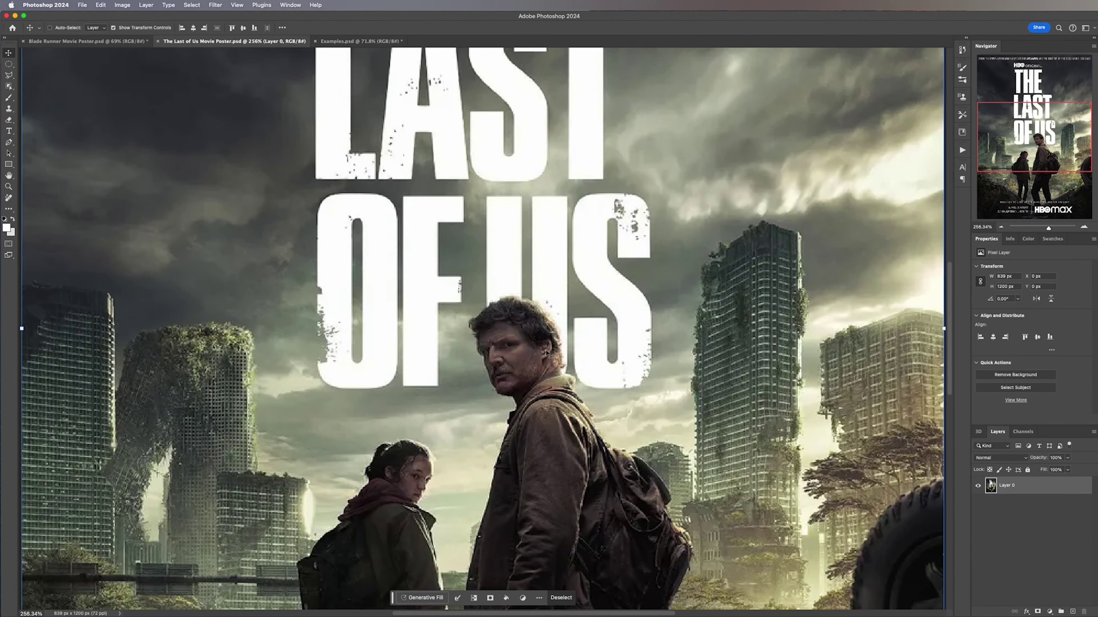
scroll(546, 352, down, 4)
key(w)
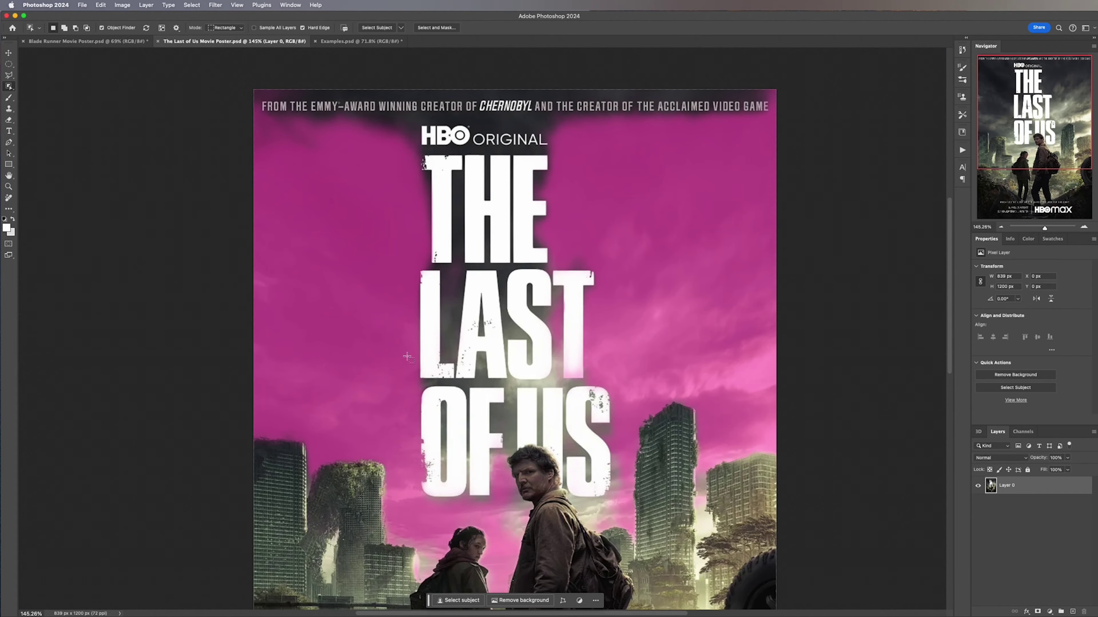
click(447, 199)
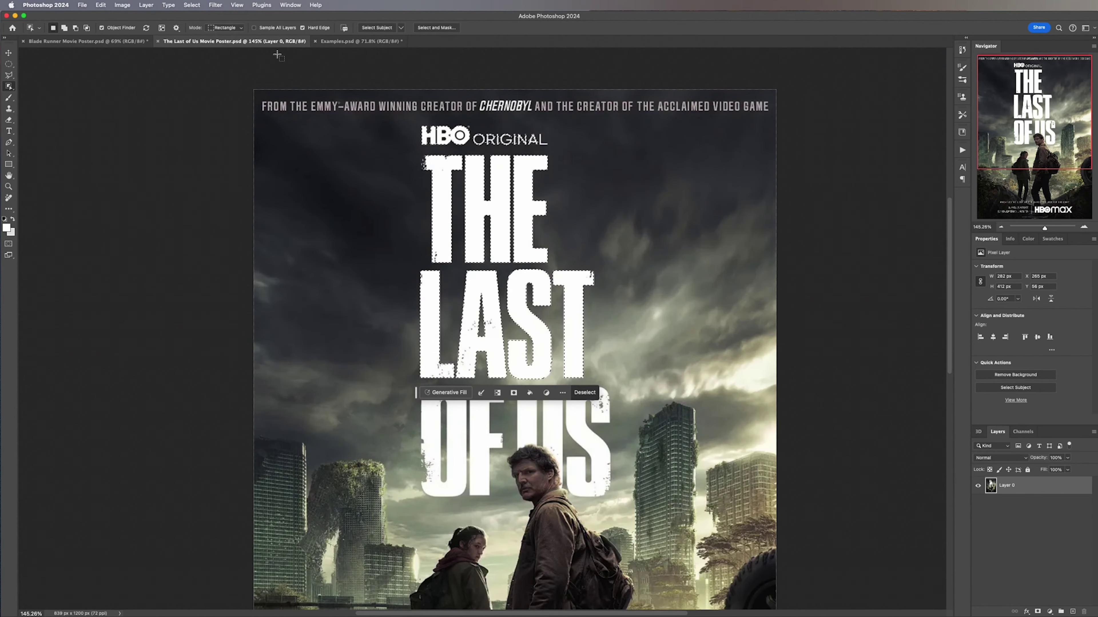
Expand the selection around the HBO ORIGINAL, THE and LAST lettering and remove it with Content-Aware Fill output to a new layer
click(192, 5)
mouse_move(203, 130)
click(305, 148)
key(Return)
right_click(607, 216)
click(644, 357)
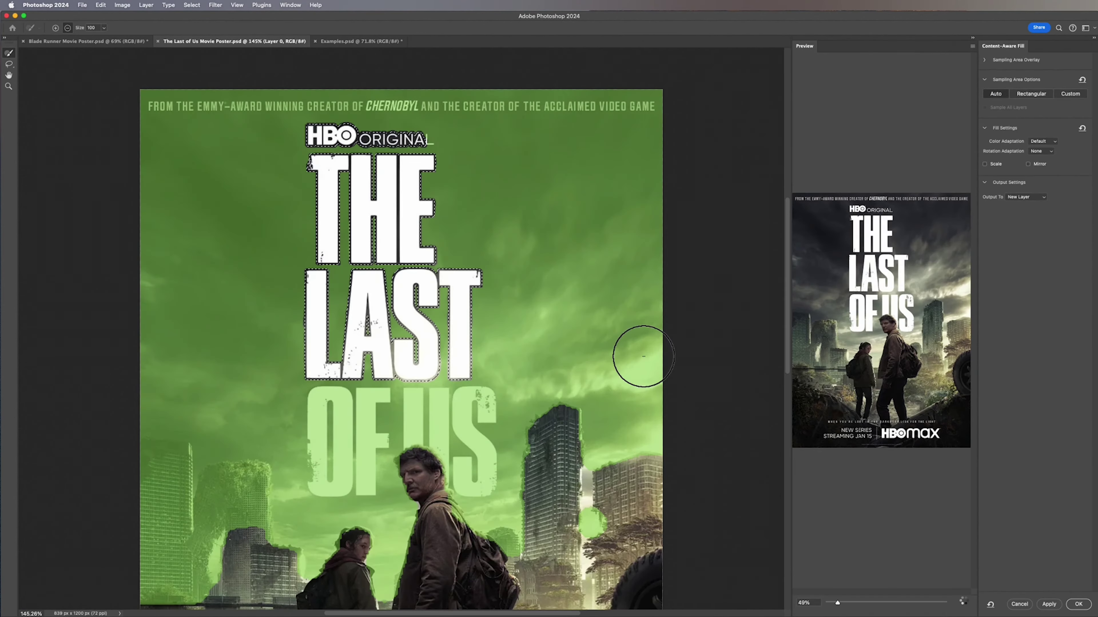
key(Return)
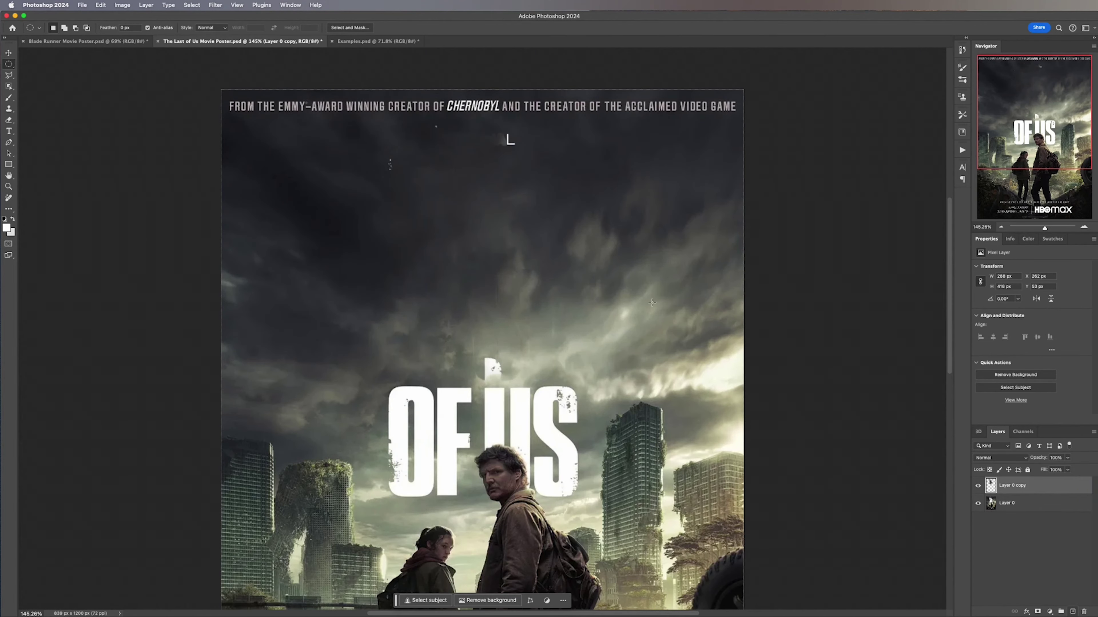
Clone Stamp cloud texture over the filled sky where the OF lettering was, using a smaller brush
key(s)
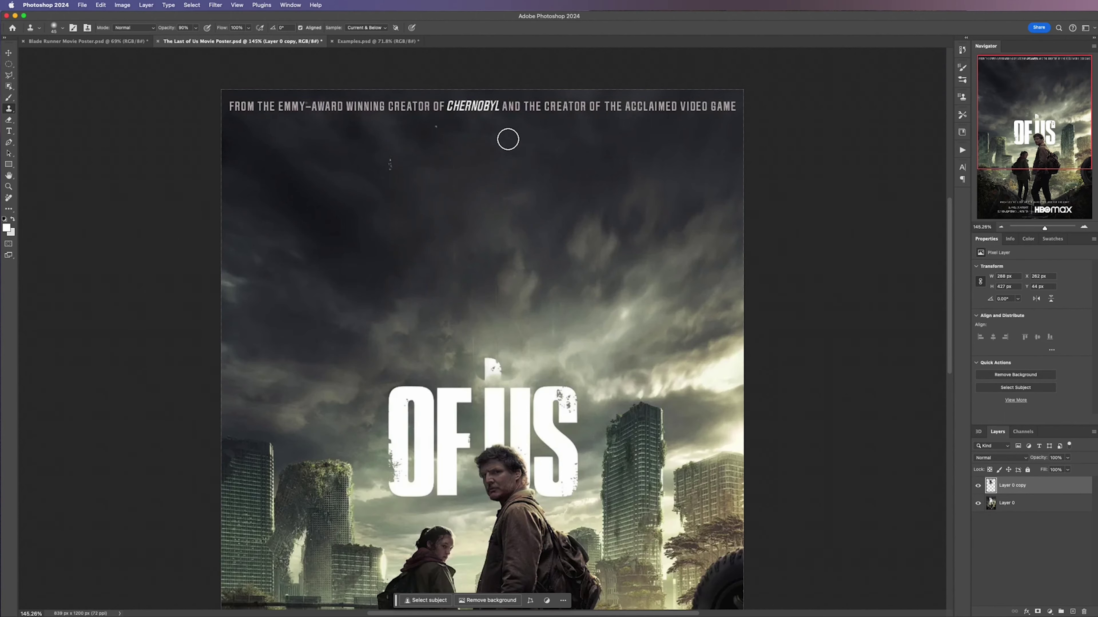
key(bracketleft)
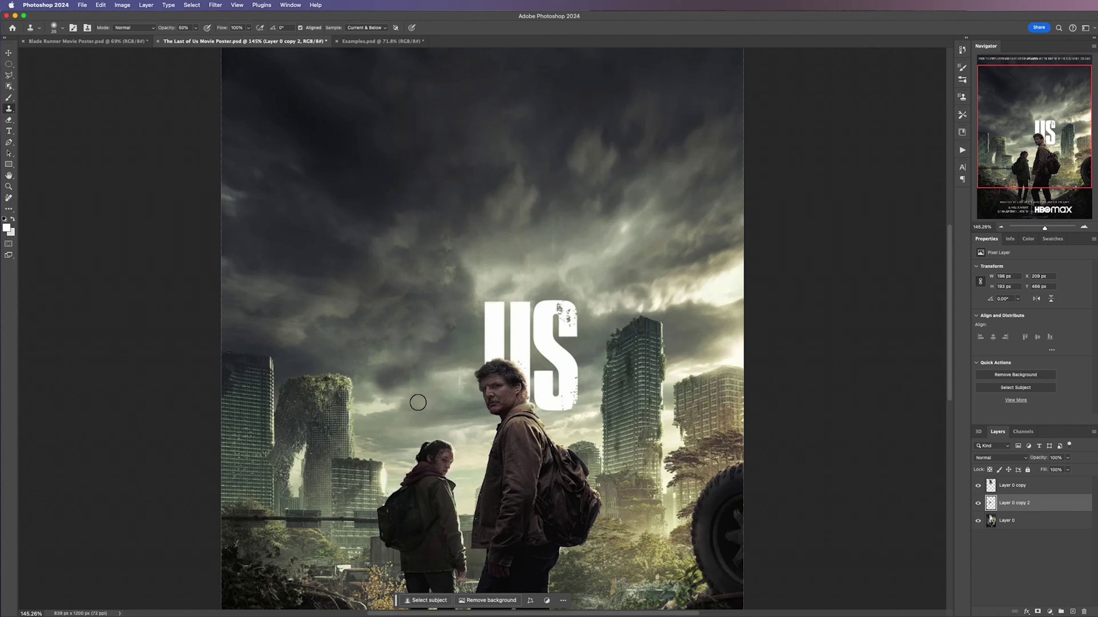
mouse_move(396, 394)
mouse_down()
mouse_move(393, 370)
mouse_move(434, 383)
mouse_up()
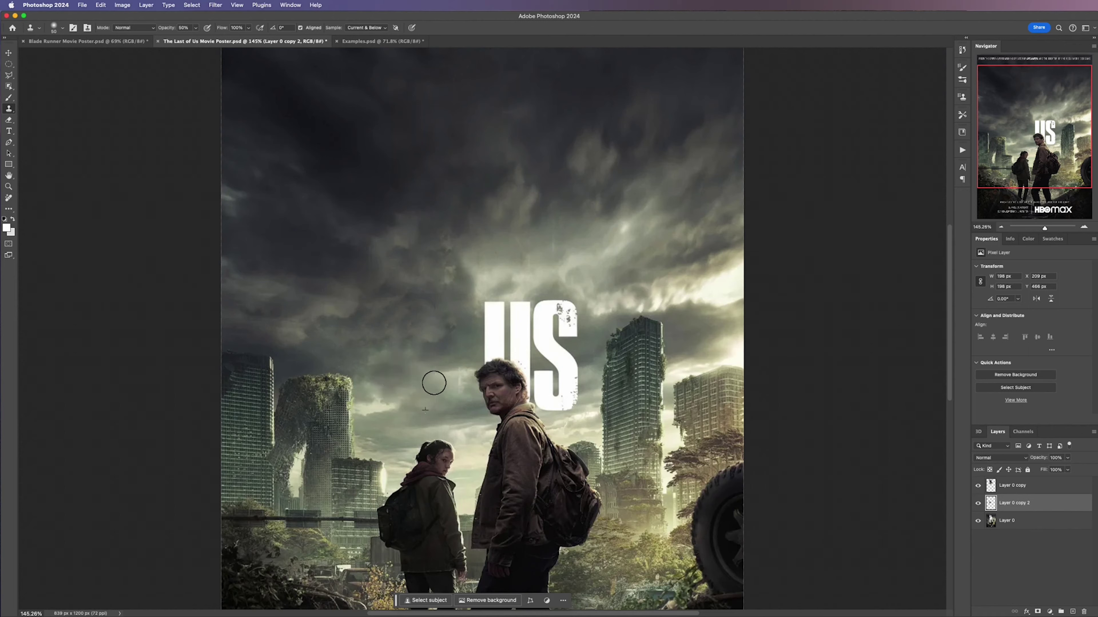
Select the US lettering on Layer 0 with the Object Selection tool and expand the selection
key(w)
key(alt+bracketleft)
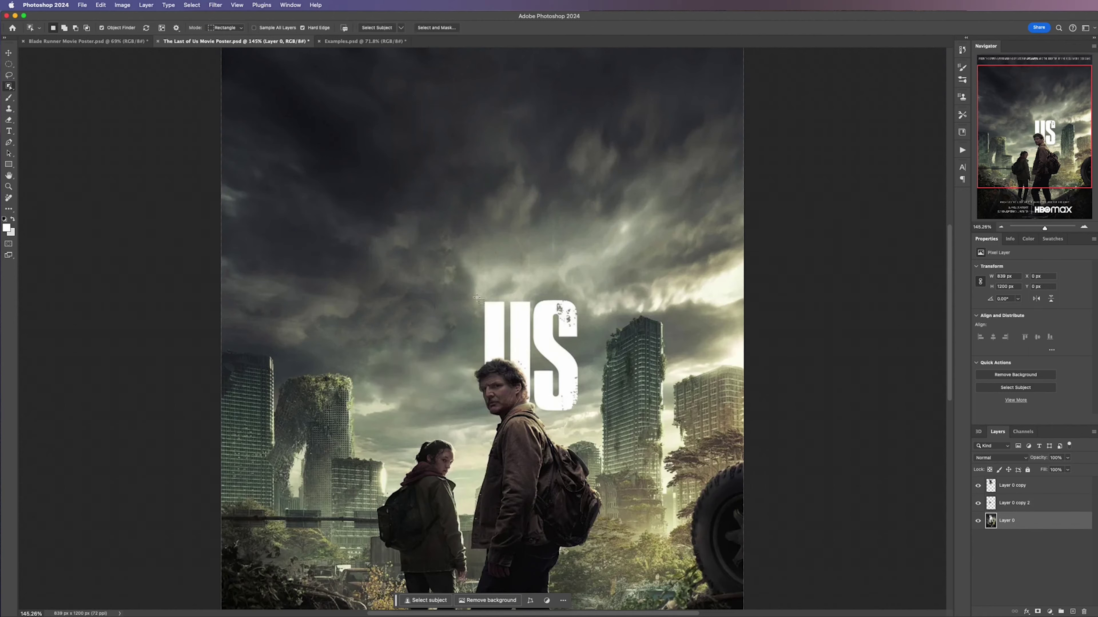
drag(477, 296, 589, 415)
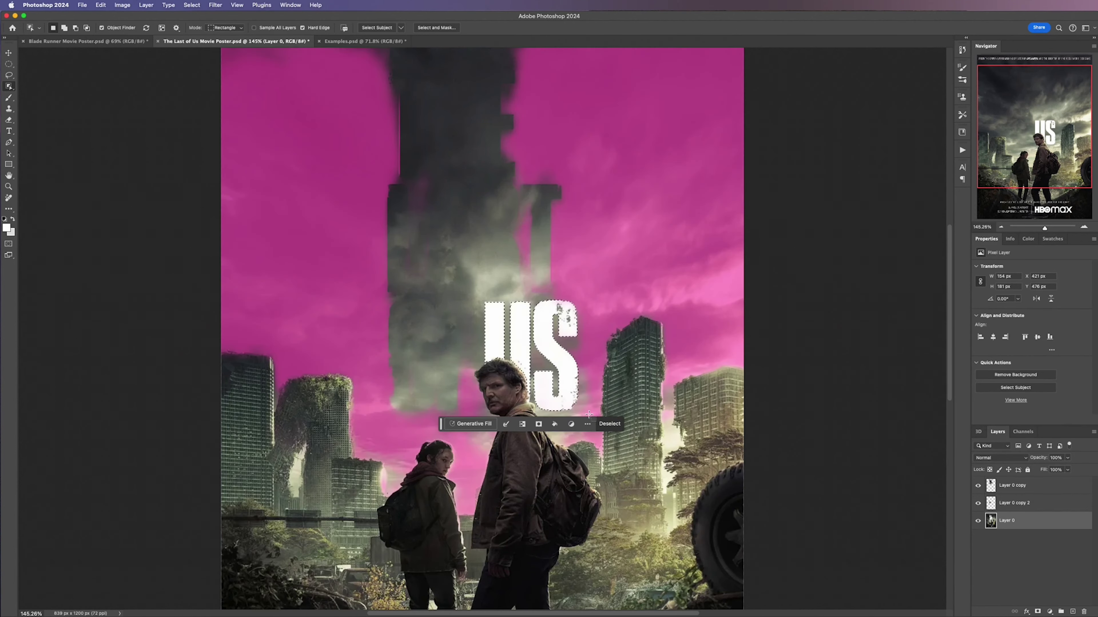
scroll(520, 349, up, 3)
click(192, 5)
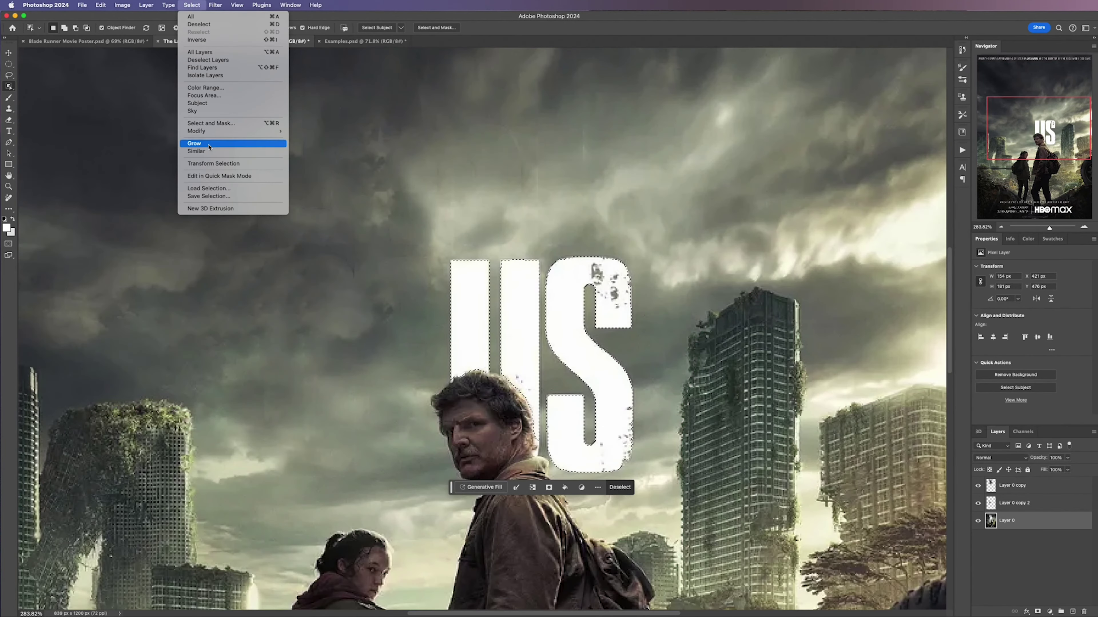
mouse_move(259, 131)
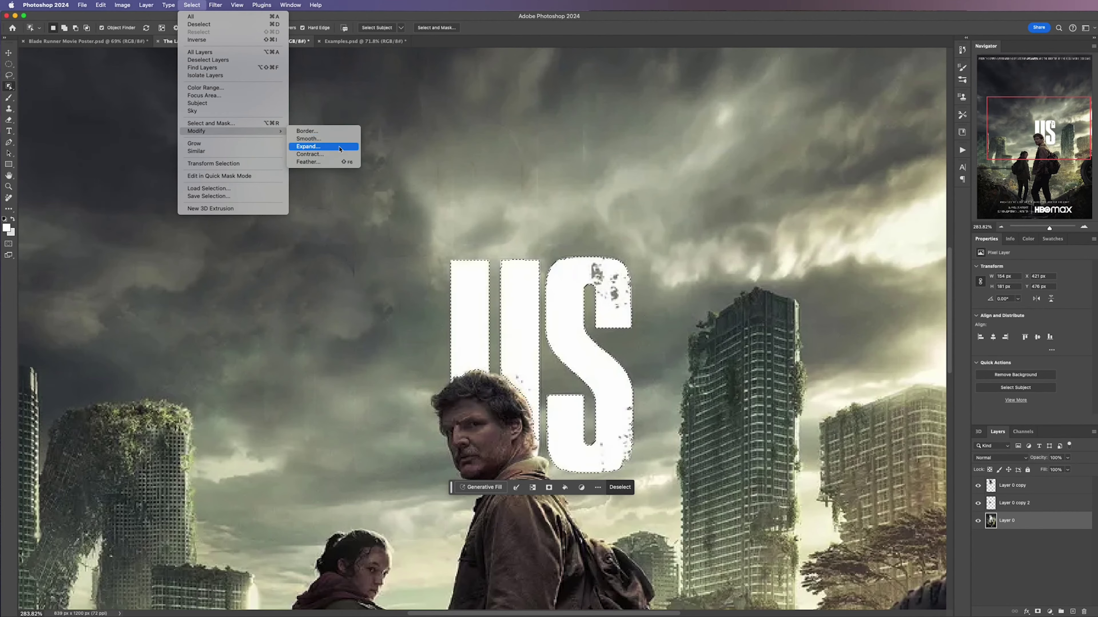
click(328, 147)
click(573, 190)
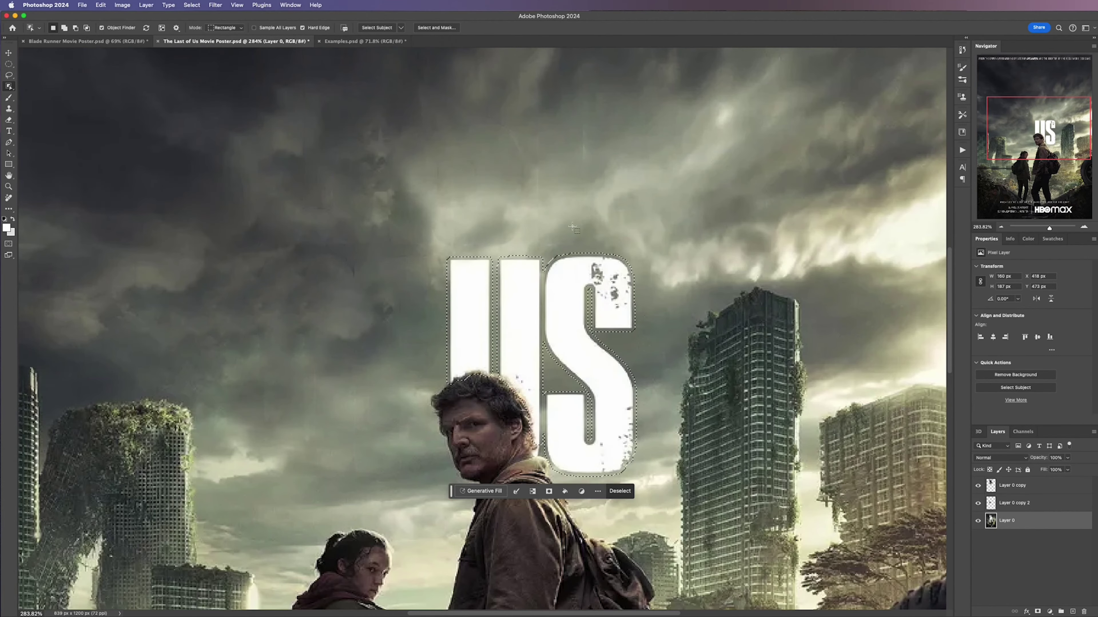
Subtract the man's hair, ear and neck from the US selection by outlining them with the Polygonal Lasso
scroll(535, 402, up, 5)
scroll(535, 402, up, 3)
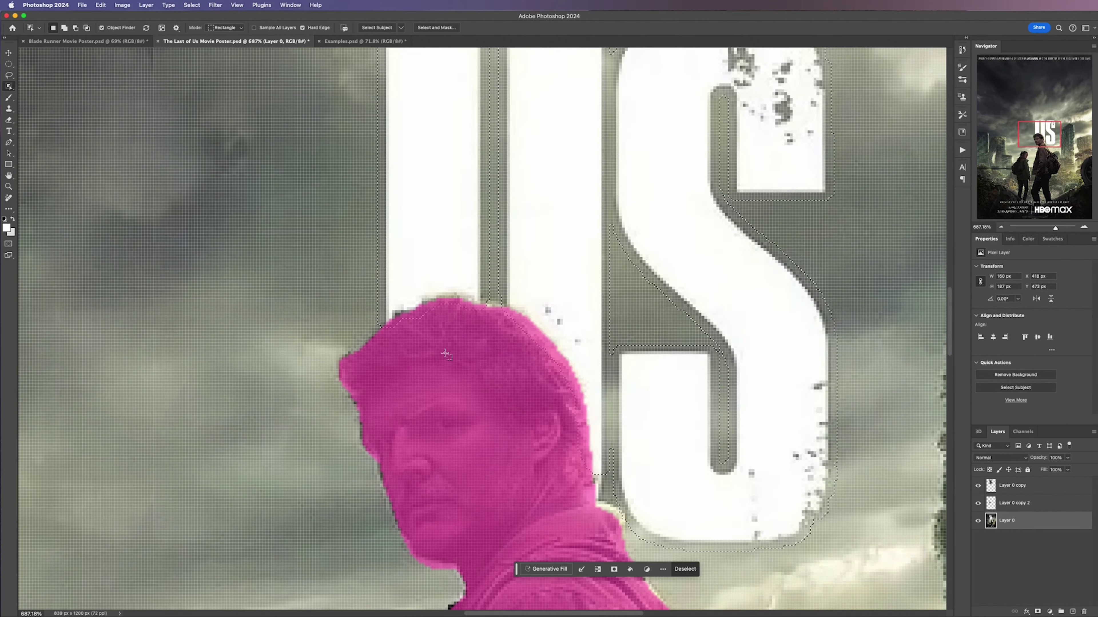
key(l)
alt+click(377, 337)
alt+click(395, 311)
alt+click(417, 310)
alt+click(433, 297)
alt+click(456, 293)
alt+click(488, 302)
alt+click(501, 308)
click(519, 309)
click(551, 348)
click(581, 386)
click(584, 416)
click(591, 475)
click(580, 493)
click(544, 493)
click(430, 425)
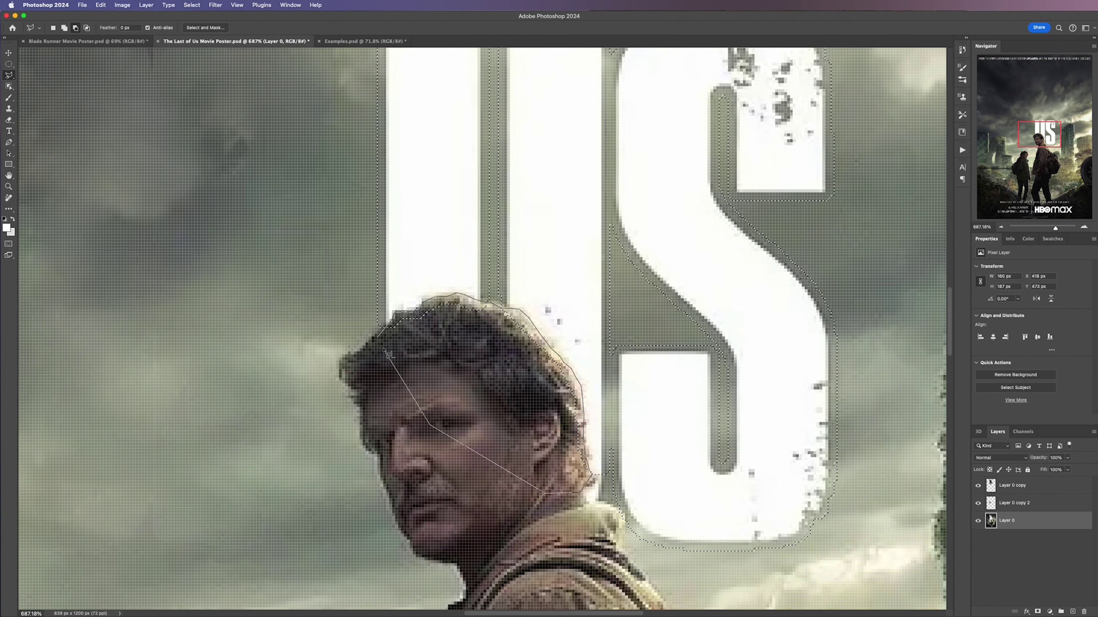
click(377, 336)
key(super+minus)
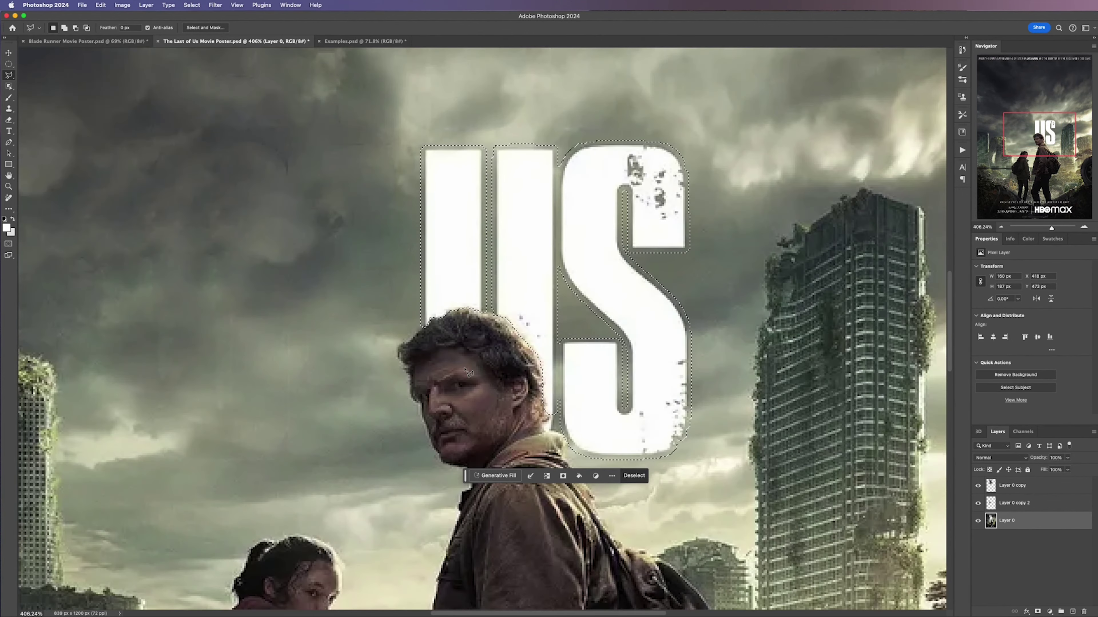
key(v)
scroll(482, 338, down, 2)
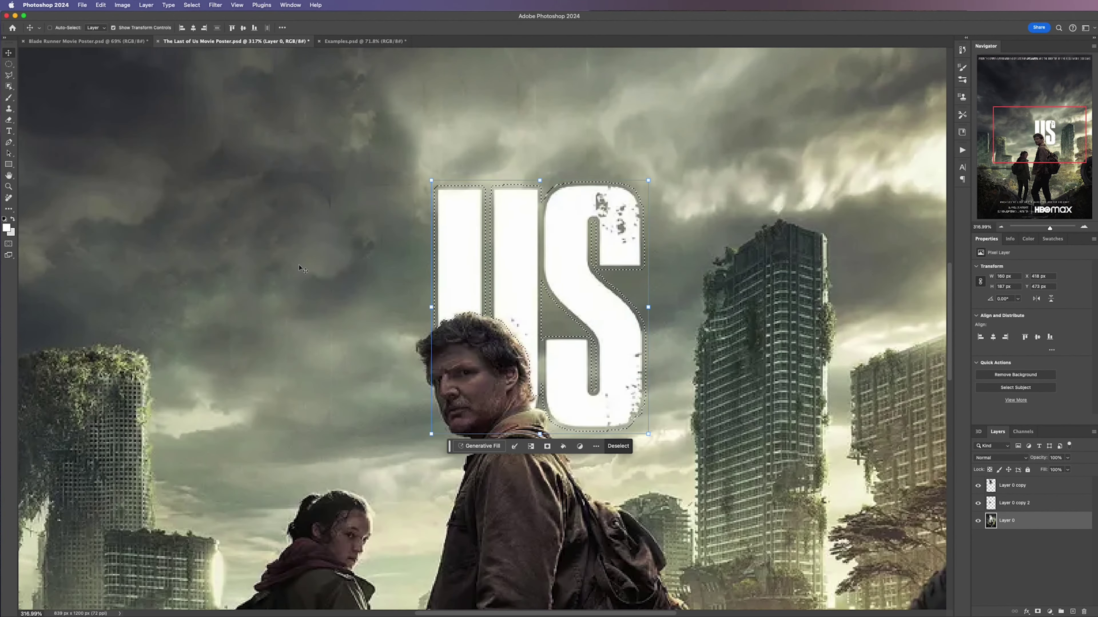
Content-Aware Fill the US lettering to a new layer, excluding both people and the buildings from the sampling area
key(m)
right_click(317, 236)
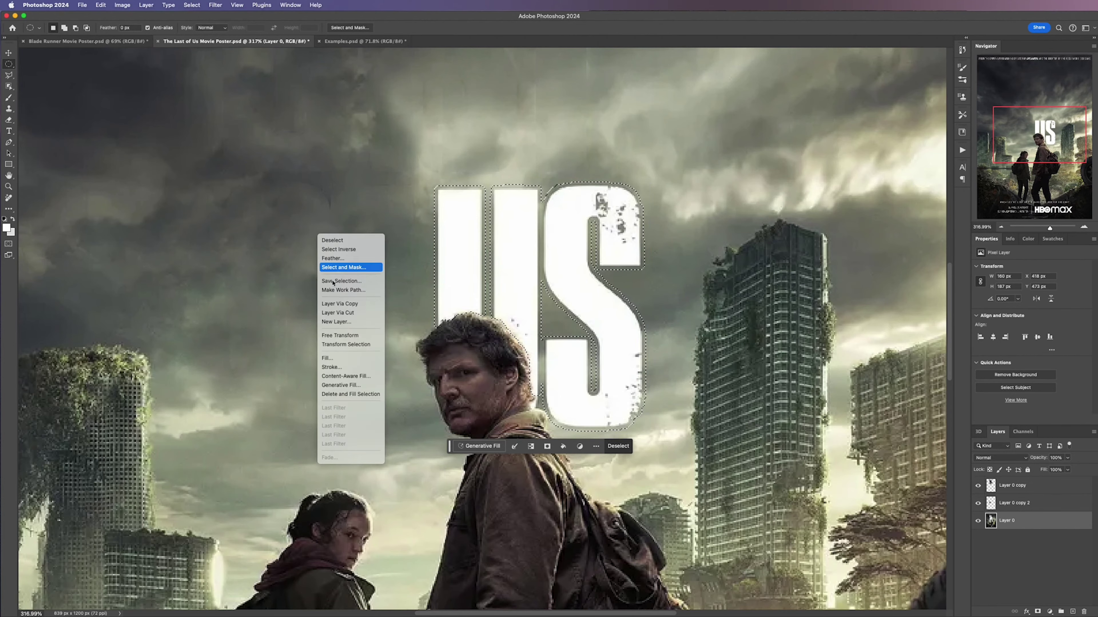
click(354, 376)
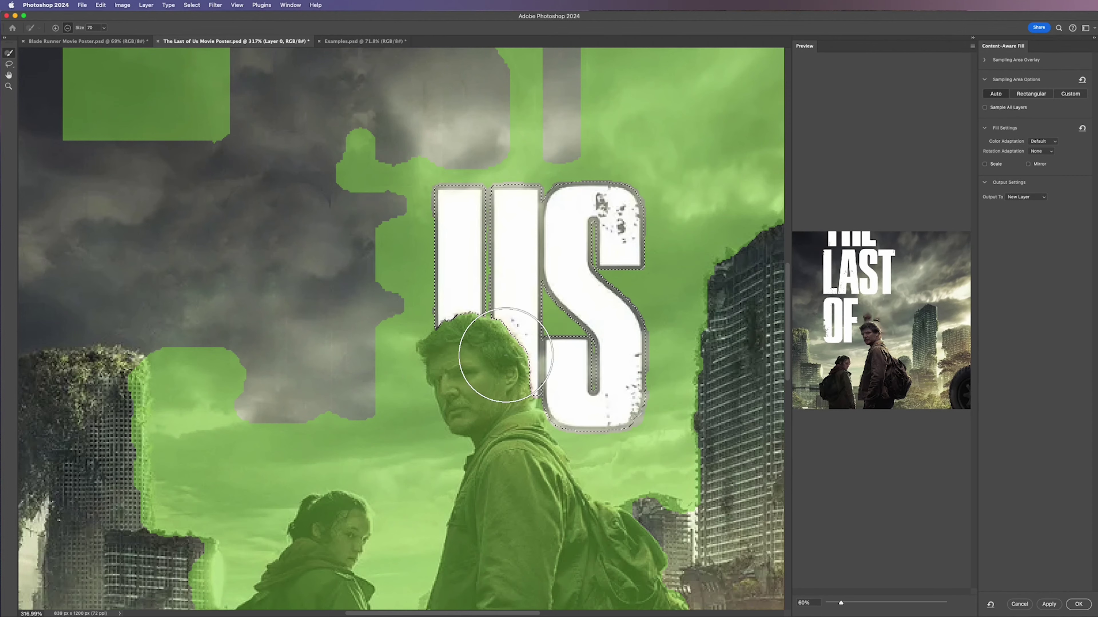
mouse_move(506, 355)
mouse_down()
mouse_move(436, 373)
mouse_move(466, 355)
mouse_move(495, 371)
mouse_move(495, 449)
mouse_move(618, 521)
mouse_move(730, 478)
mouse_move(748, 289)
mouse_up()
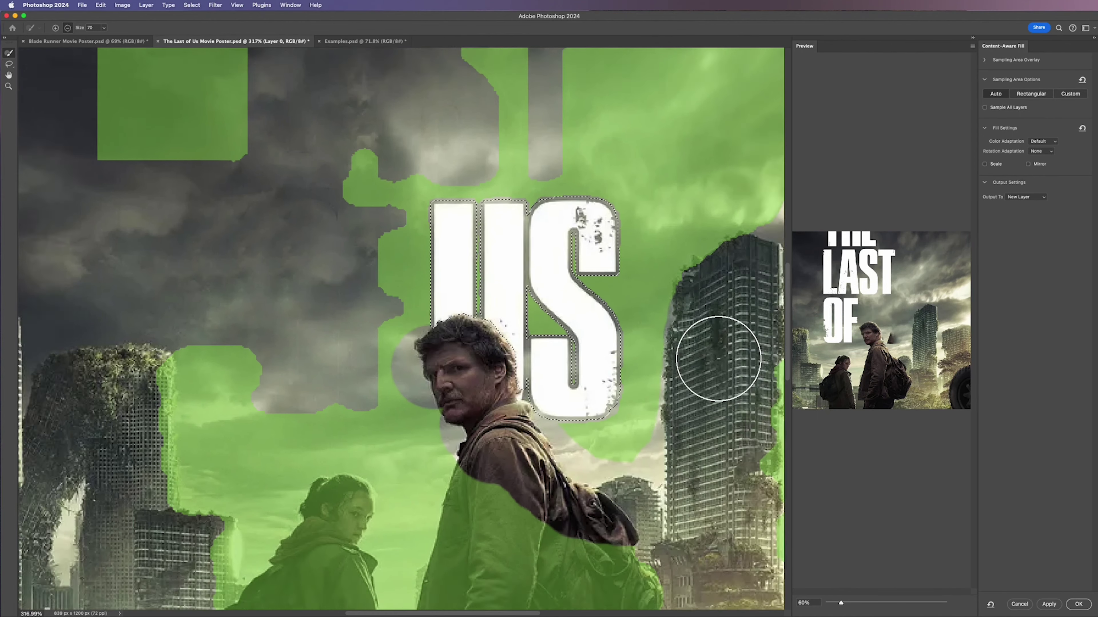
scroll(718, 359, down, 3)
scroll(685, 411, down, 2)
mouse_move(563, 469)
mouse_down()
mouse_move(564, 498)
mouse_move(519, 535)
mouse_move(444, 525)
mouse_move(392, 569)
mouse_move(284, 498)
mouse_move(337, 428)
mouse_move(357, 500)
mouse_move(348, 508)
mouse_move(461, 380)
mouse_move(503, 458)
mouse_move(521, 462)
mouse_up()
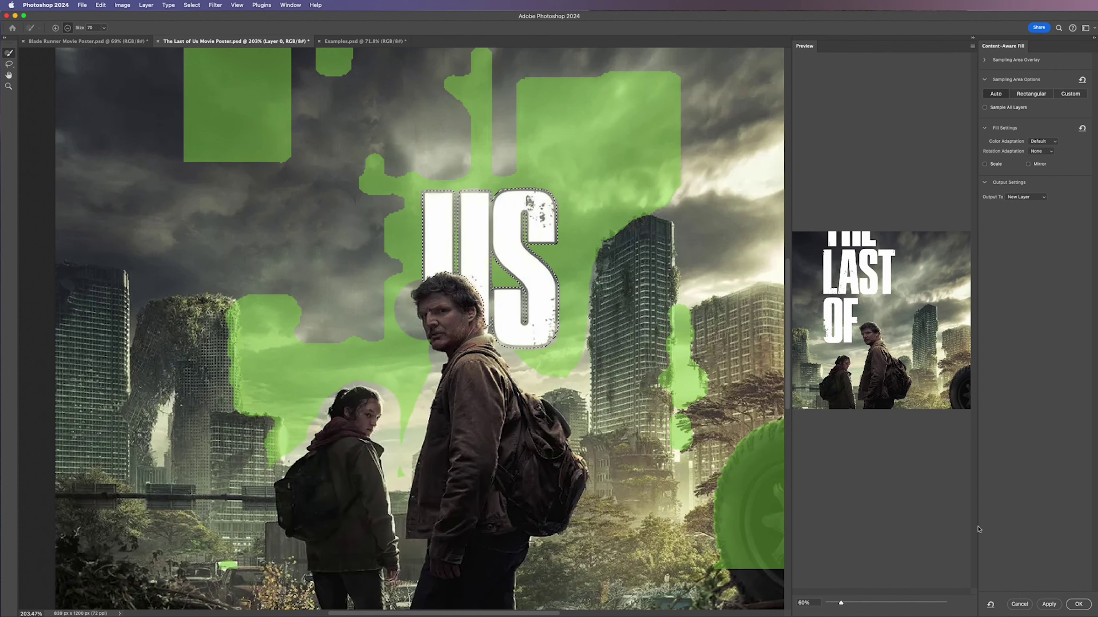
click(1077, 605)
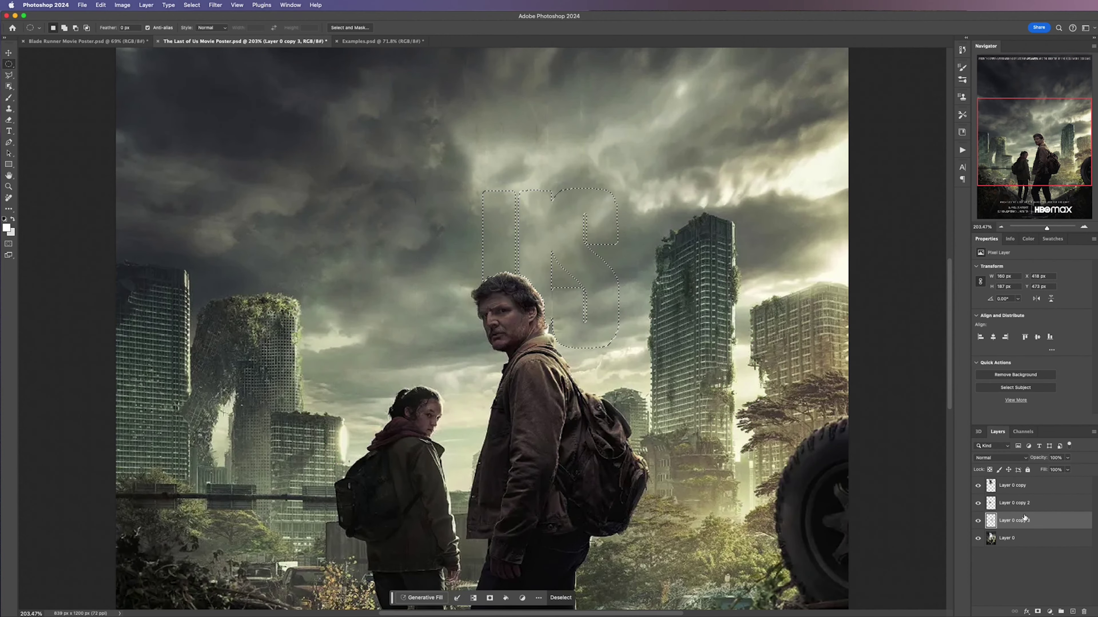
Move the new US fill layer to the top of the layer stack and clear the selection
scroll(551, 303, up, 5)
drag(1024, 521, 1019, 481)
key(super+d)
scroll(682, 379, down, 2)
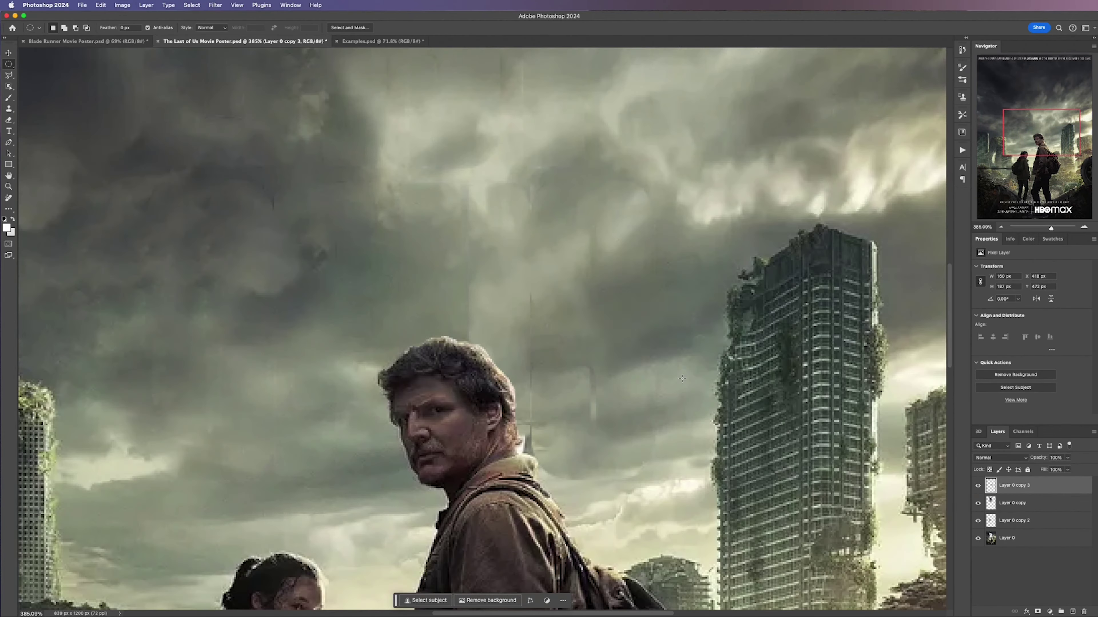
Clone Stamp clean cloud texture over the fill seams in the sky around the former US lettering
key(s)
alt+click(665, 324)
mouse_move(640, 369)
mouse_down()
mouse_move(587, 311)
mouse_move(437, 196)
mouse_move(346, 192)
mouse_up()
Clone Stamp sky over the leftover edge marks beside the man's head, using a smaller brush
key(bracketleft)
key(bracketleft)
key(bracketleft)
key(bracketleft)
key(bracketleft)
key(bracketleft)
key(bracketleft)
alt+click(559, 400)
drag(533, 371, 533, 384)
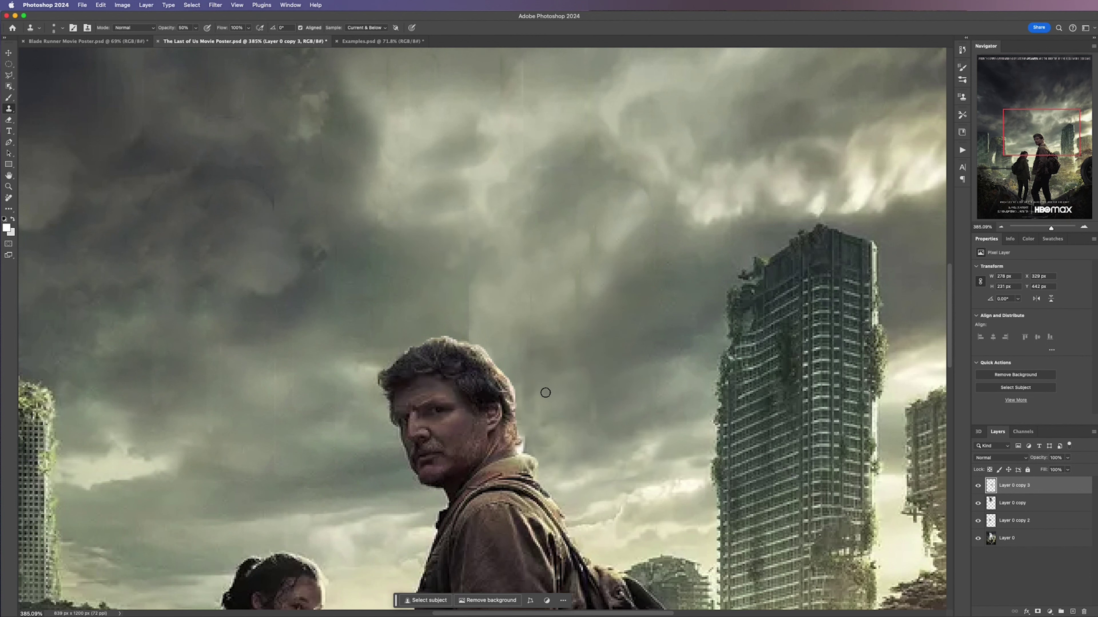
Group the three fill layers above Layer 0
scroll(546, 392, down, 8)
key(v)
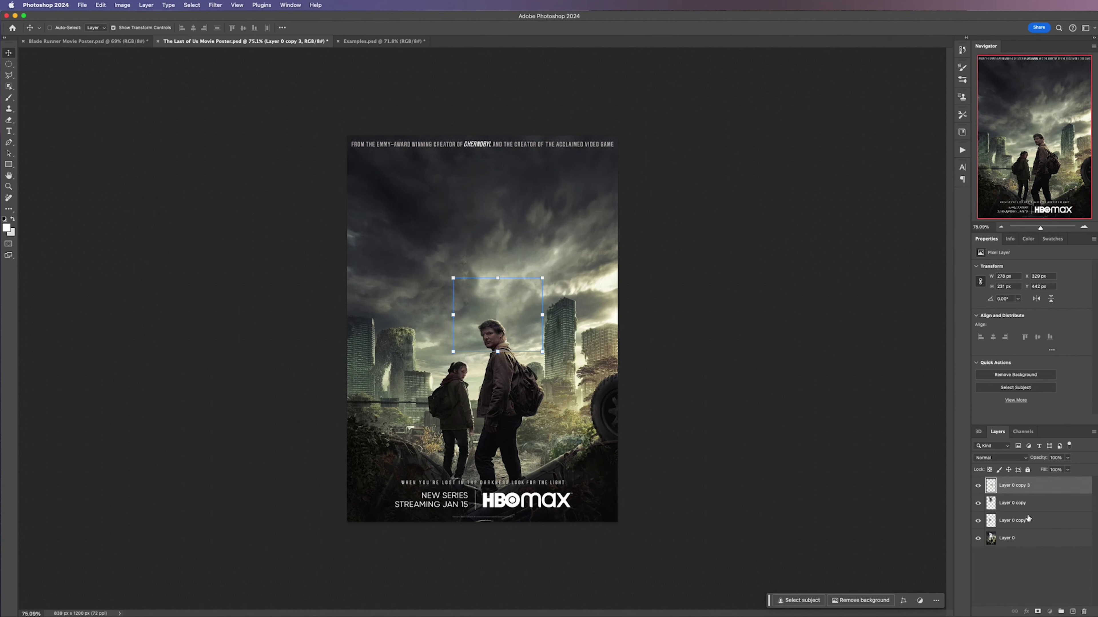
shift+click(1028, 517)
key(super+g)
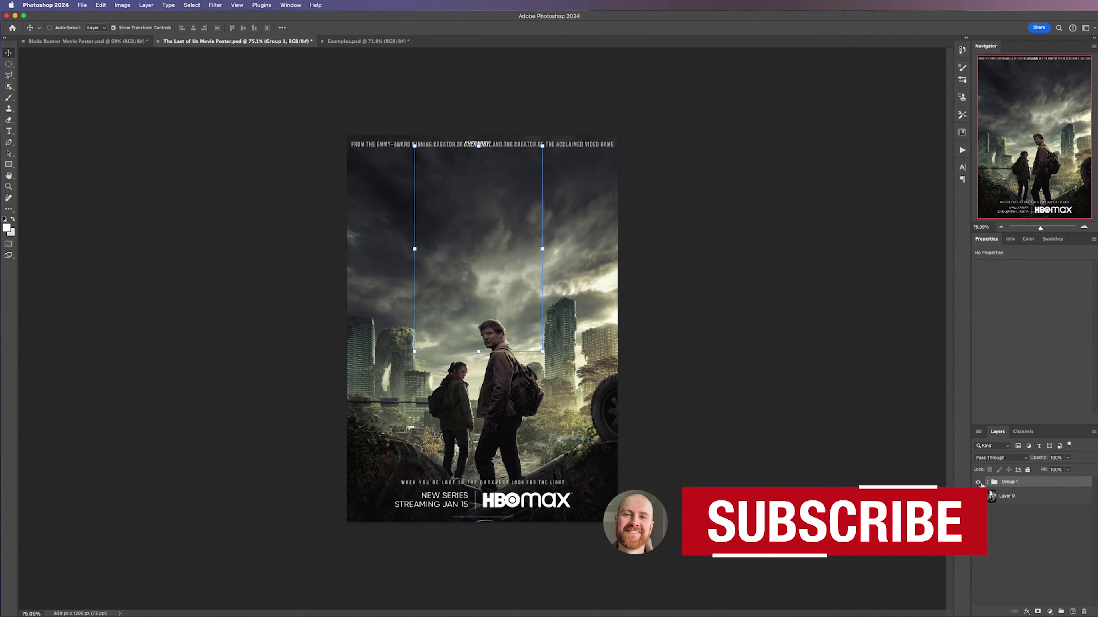
Compare the poster before and after the text removal by hiding and showing the group of fill layers
click(979, 483)
click(979, 483)
scroll(746, 432, up, 3)
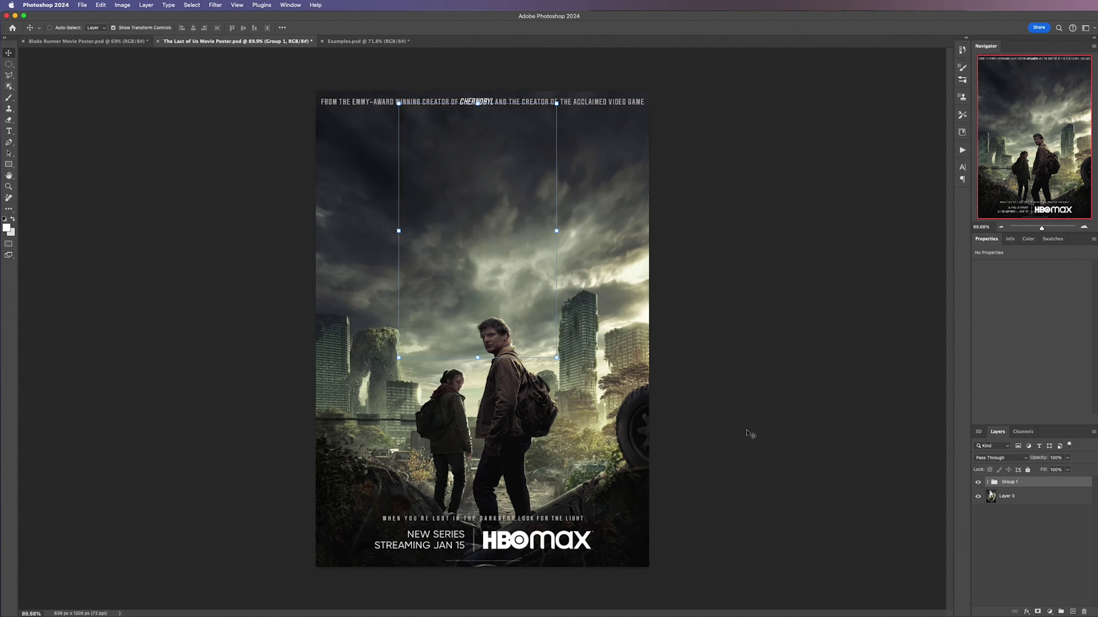
scroll(751, 435, down, 1)
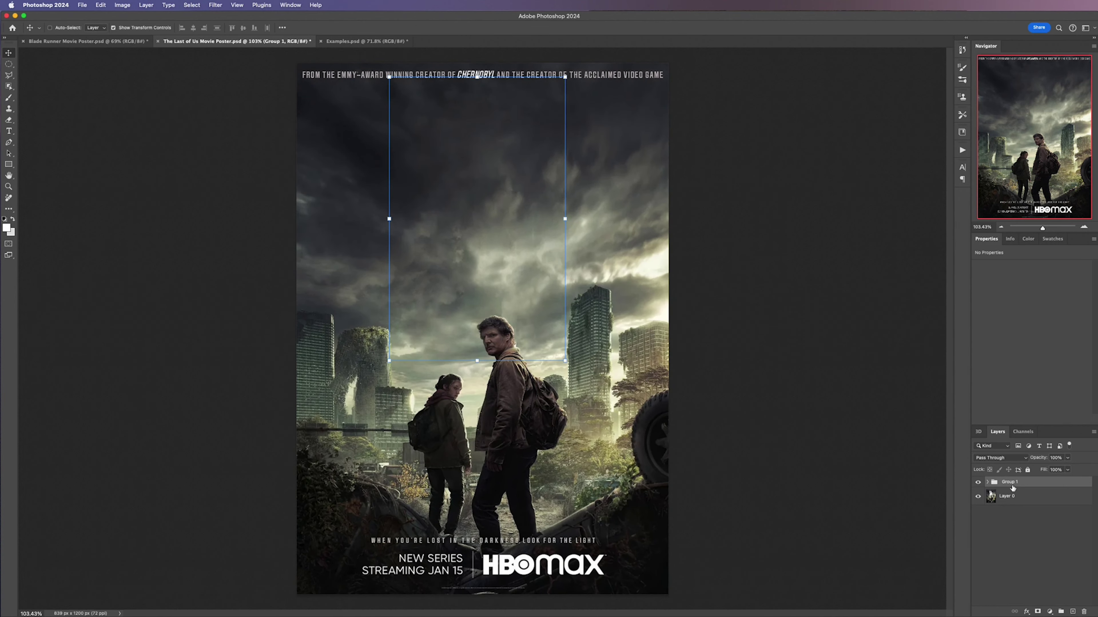
click(978, 483)
click(978, 482)
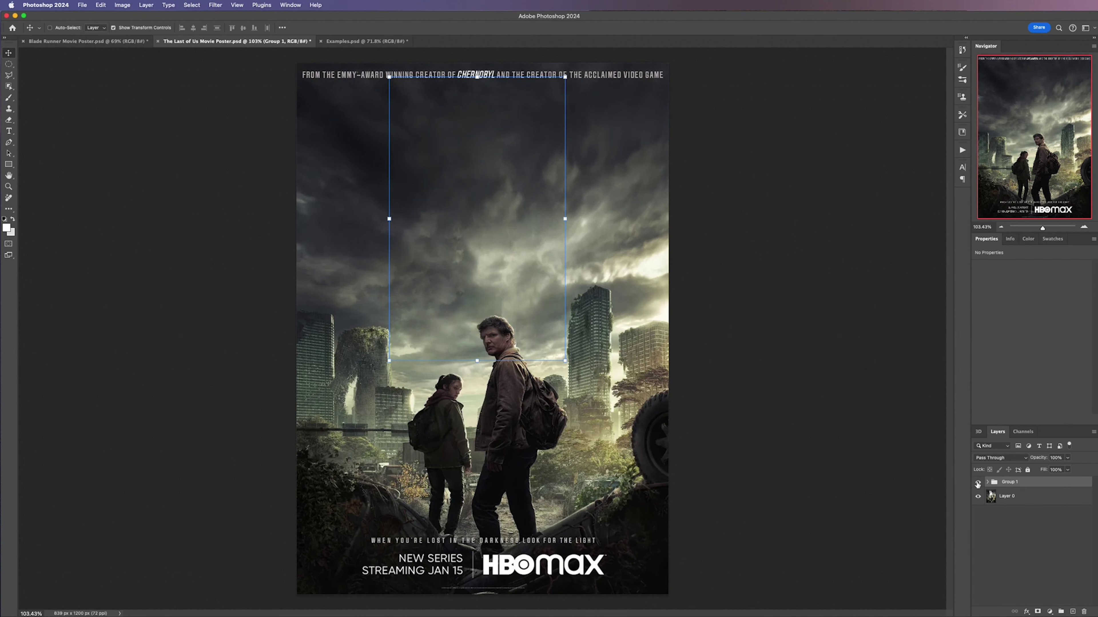